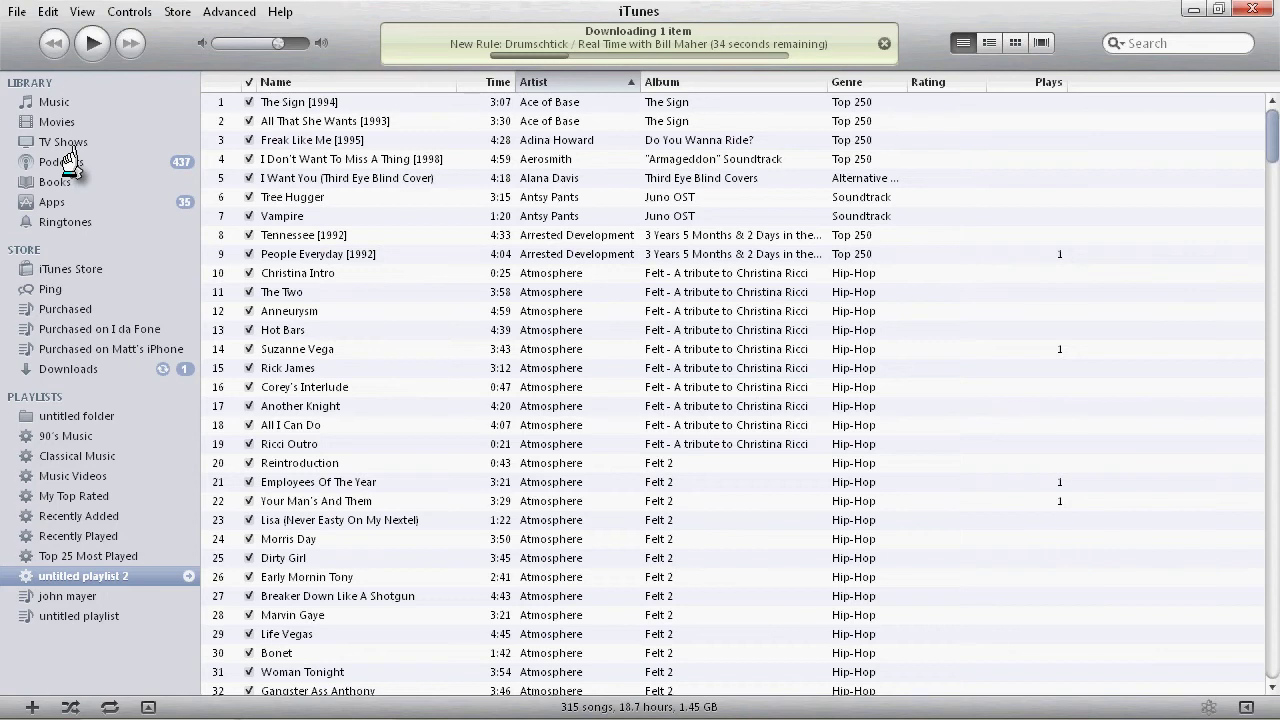
Show the Music library in Cover Flow view
click(54, 92)
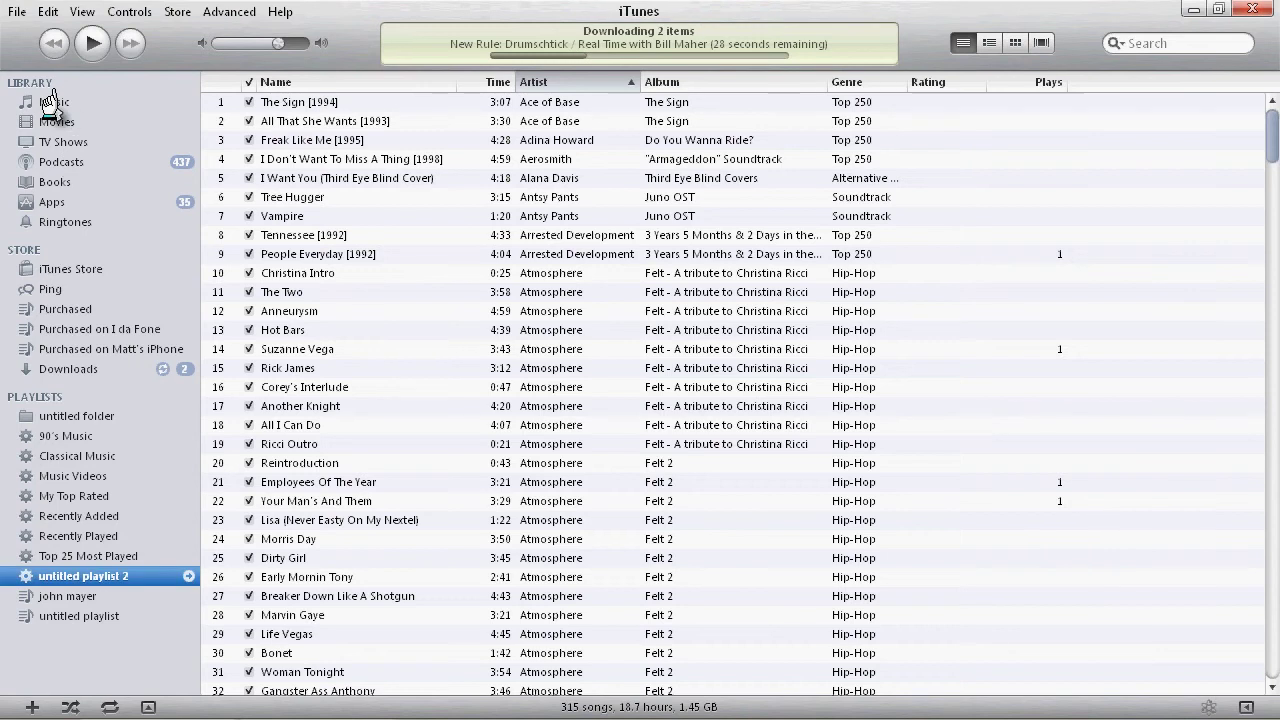
key(ctrl+alt+6)
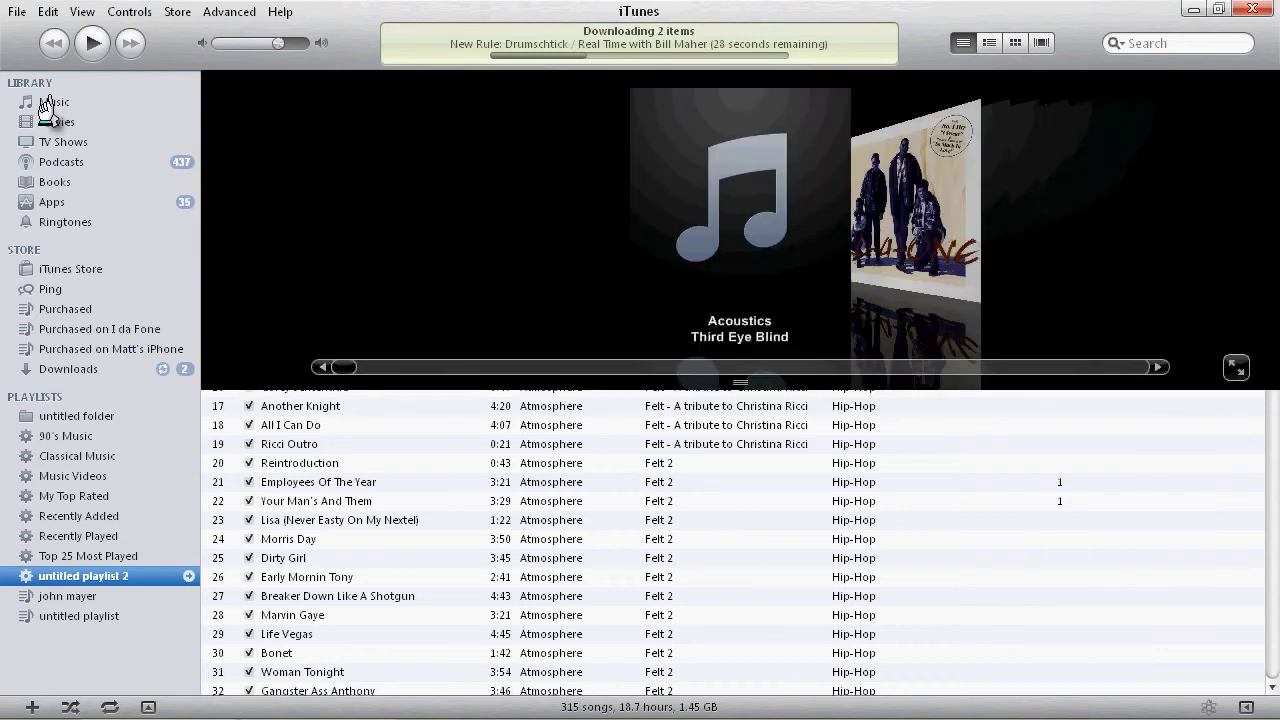
click(45, 102)
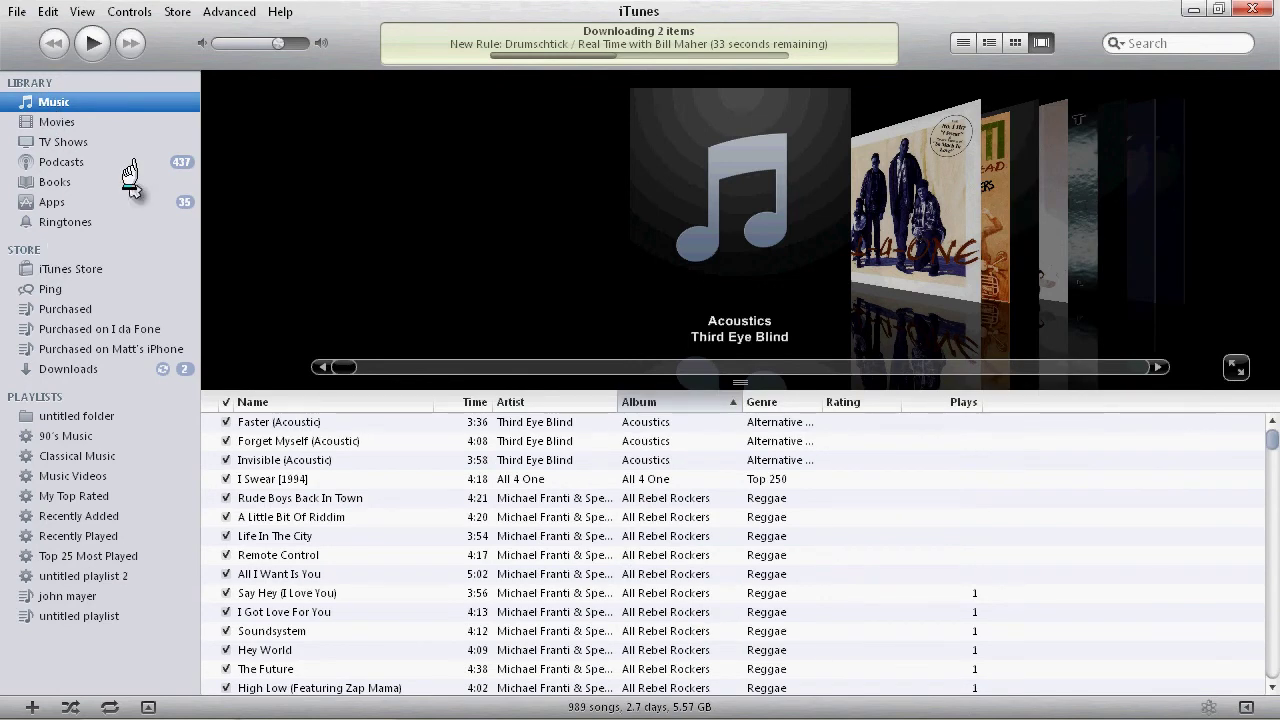
Start a new smart playlist with the rule Media Kind is Music
click(16, 11)
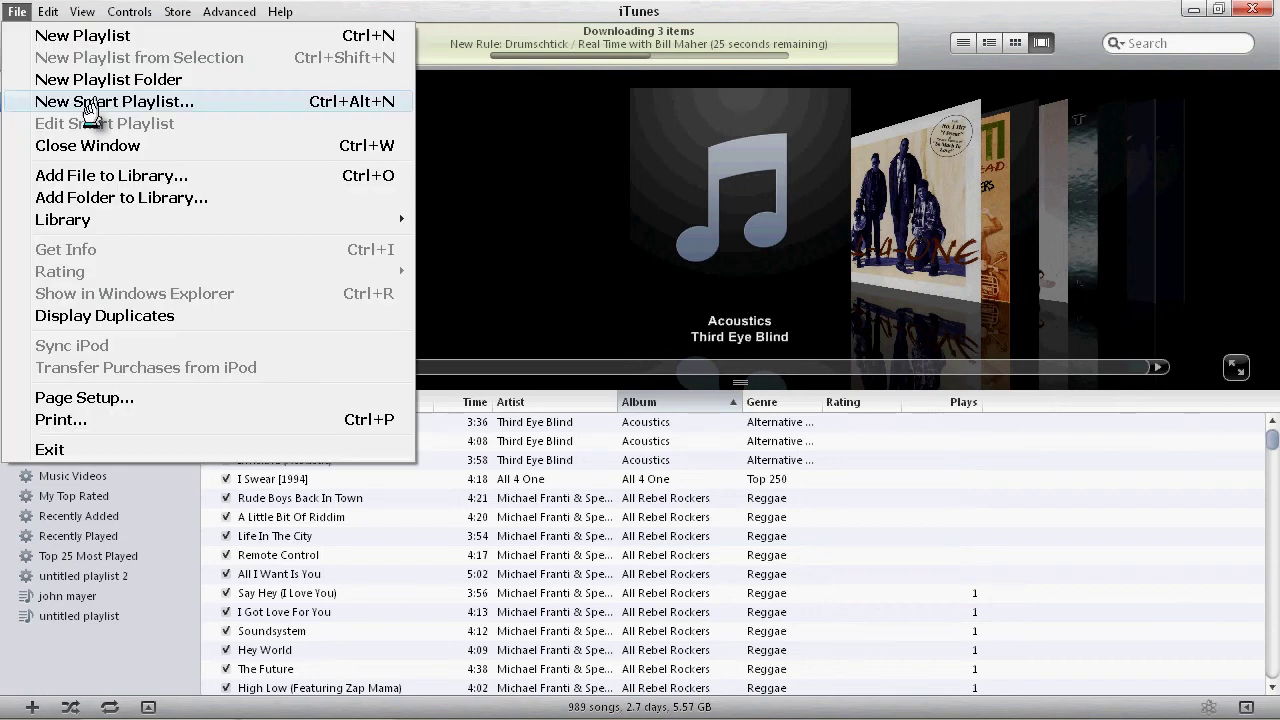
click(104, 101)
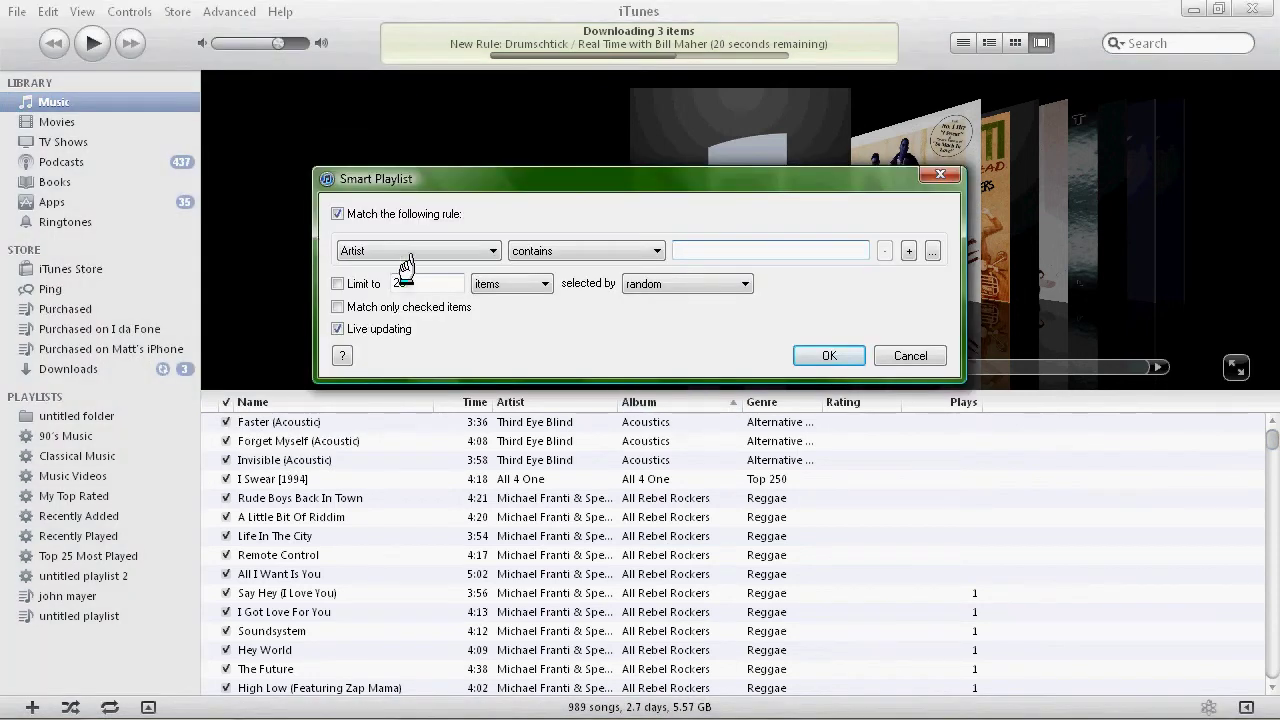
click(450, 252)
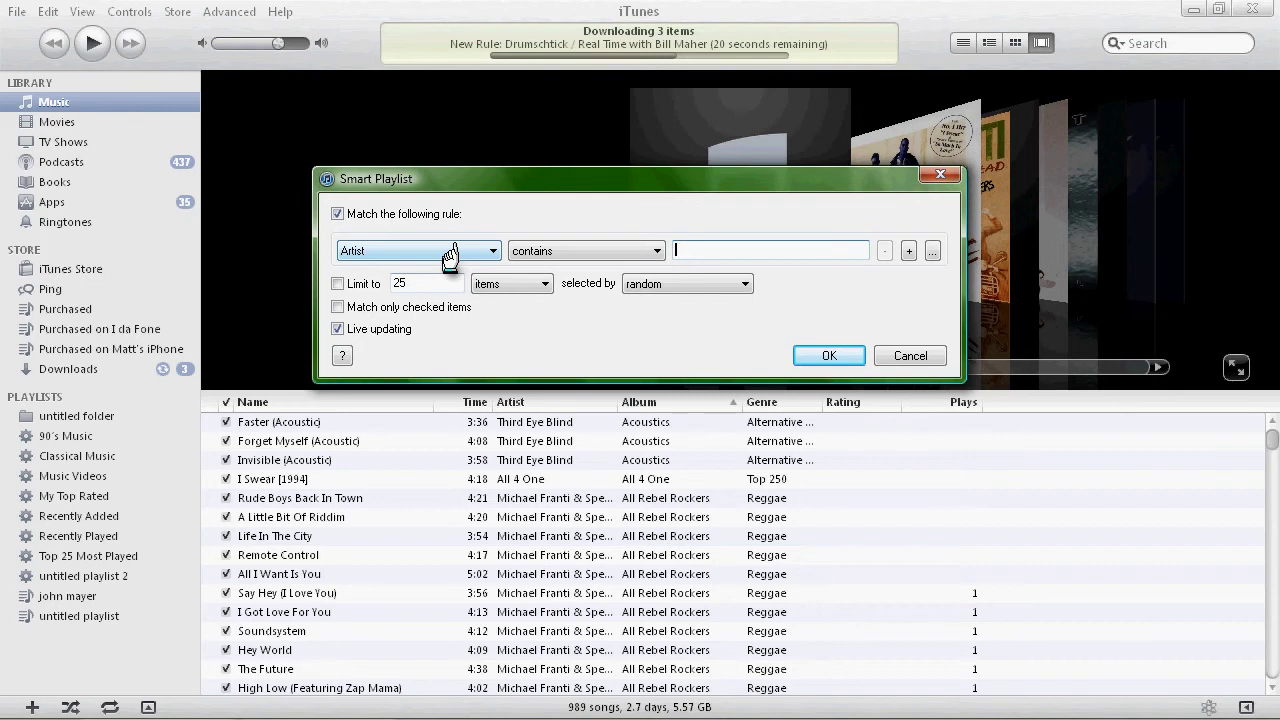
click(370, 245)
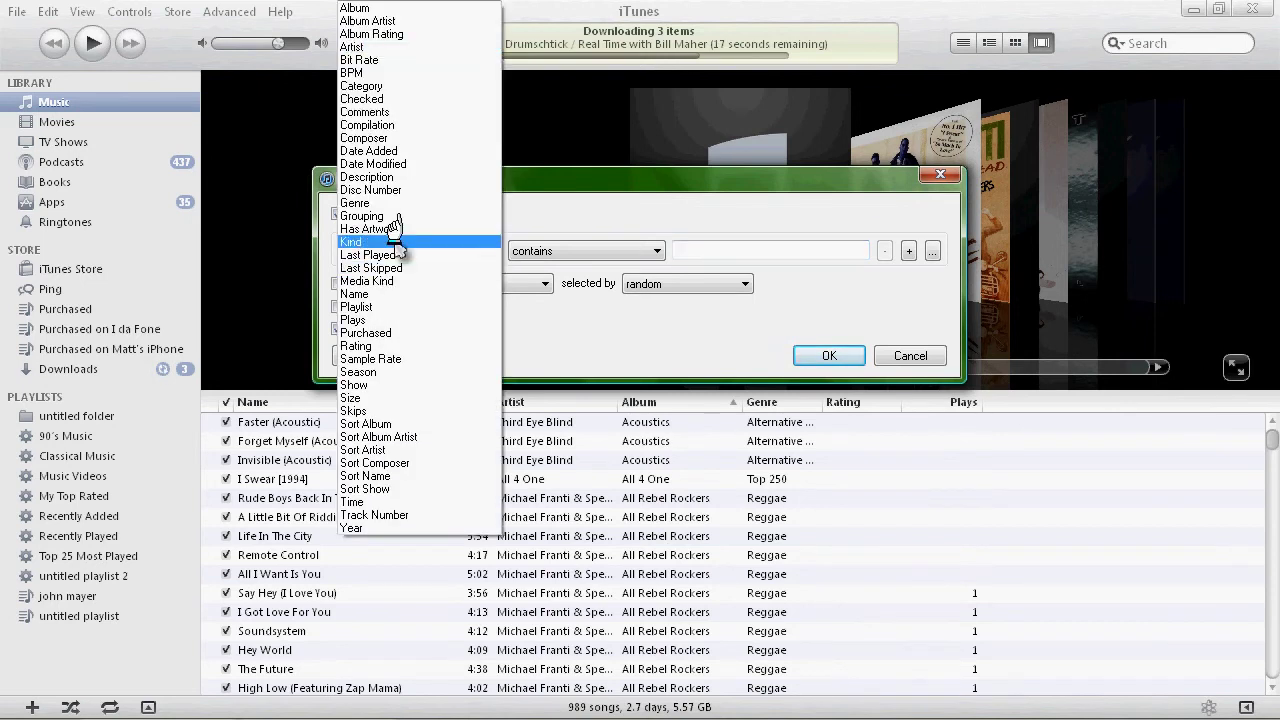
click(397, 281)
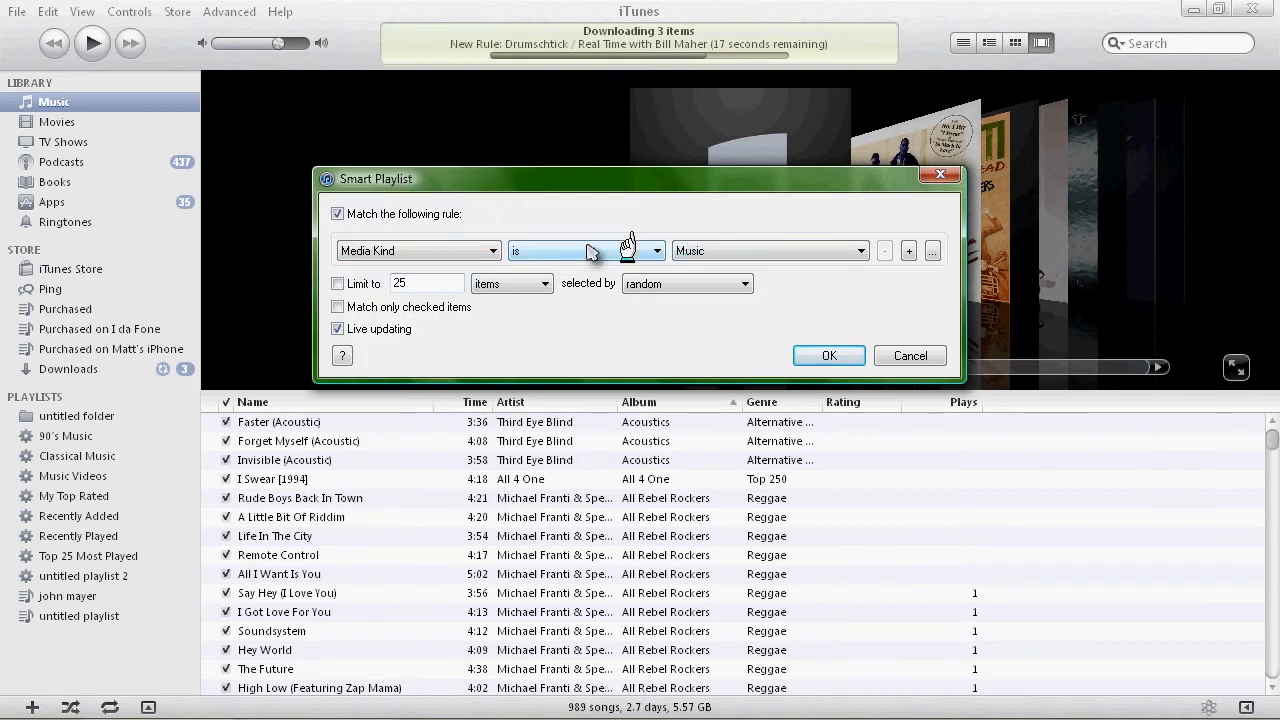
Add a second rule, Has Artwork is false, and create the smart playlist
click(910, 250)
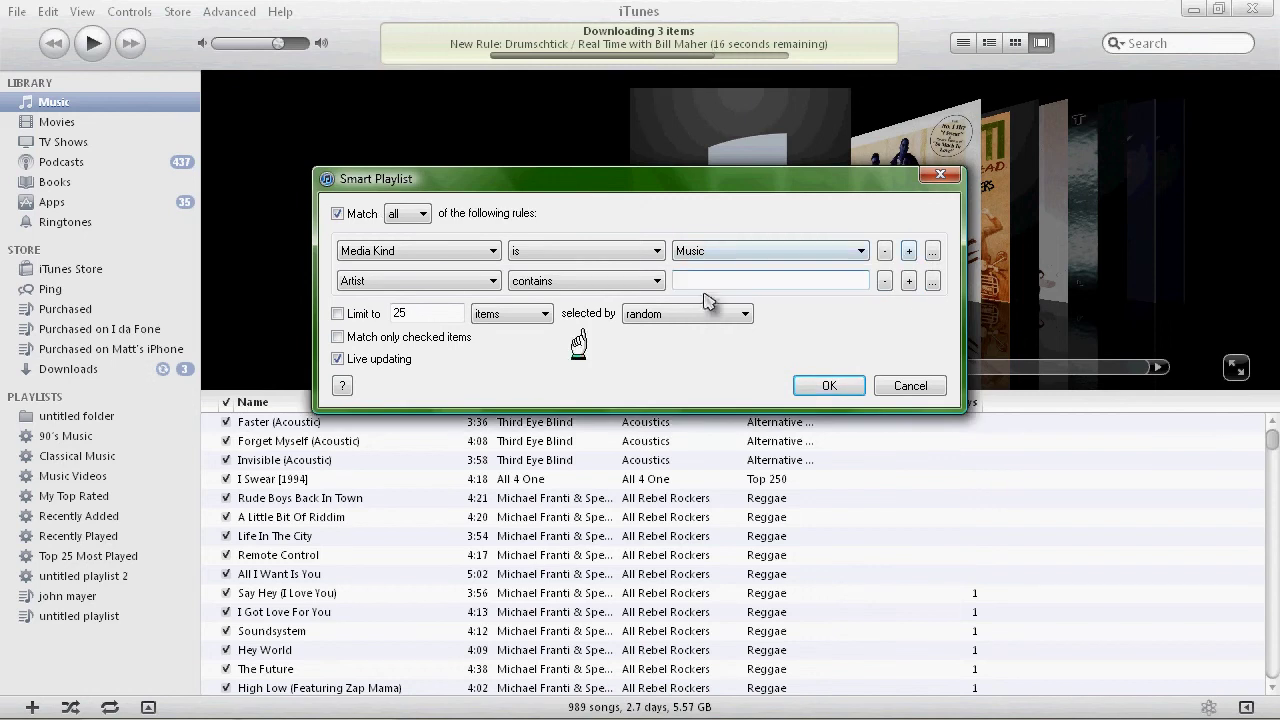
click(455, 281)
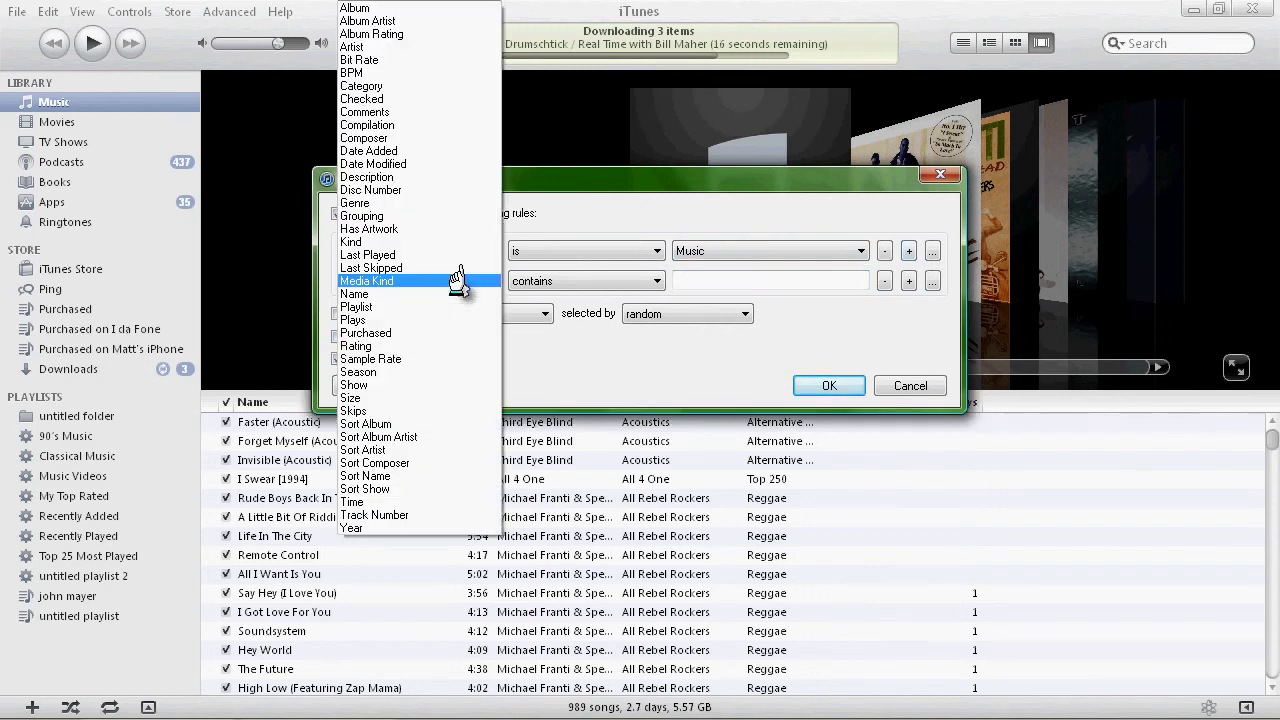
click(455, 229)
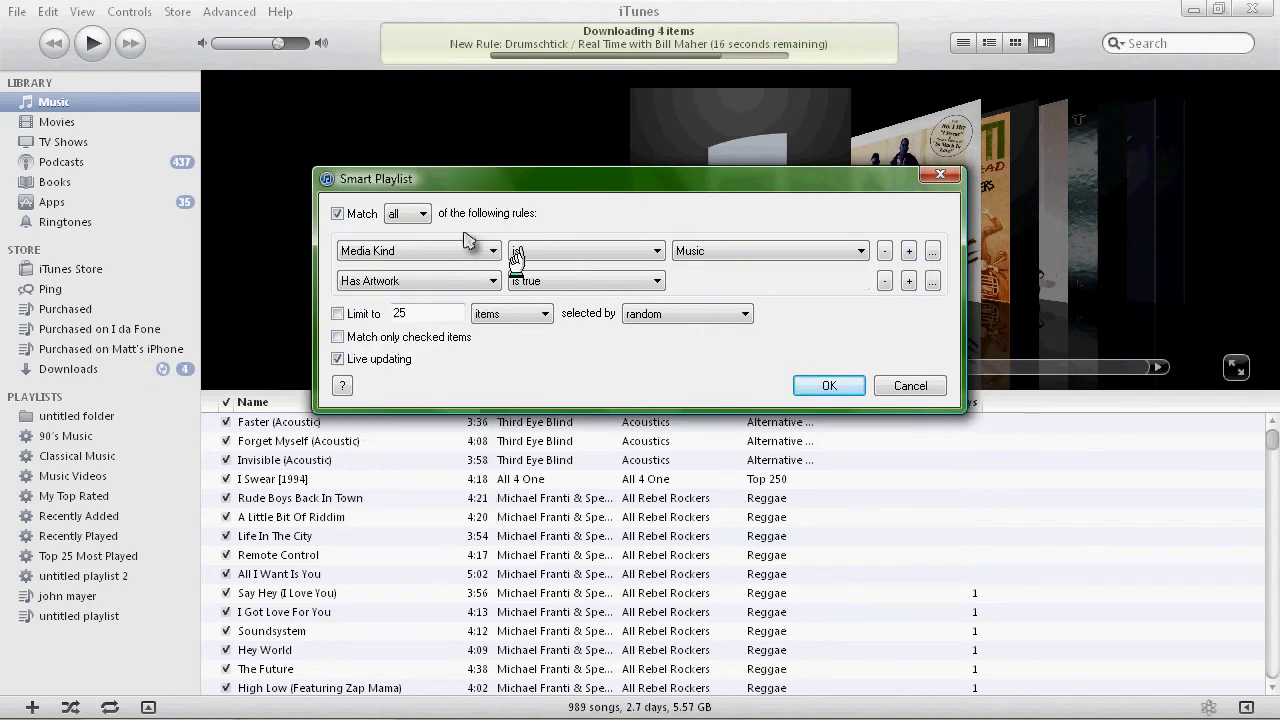
click(528, 281)
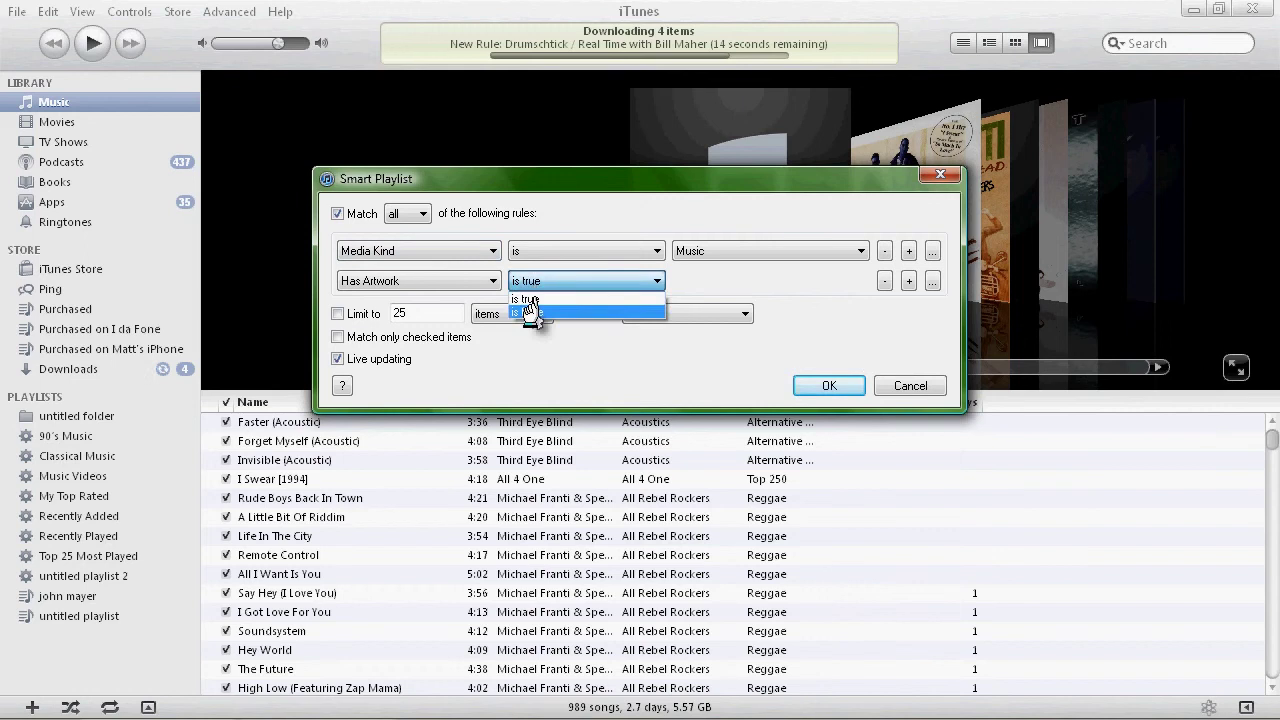
click(530, 312)
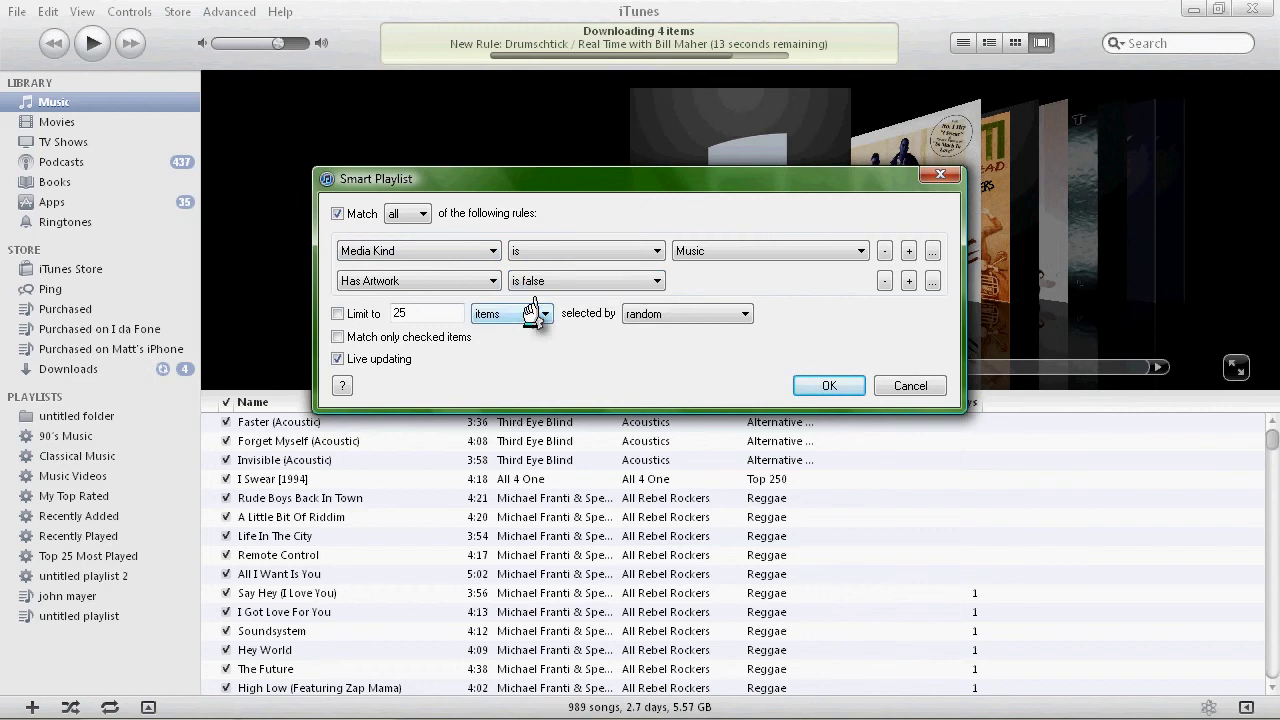
click(853, 372)
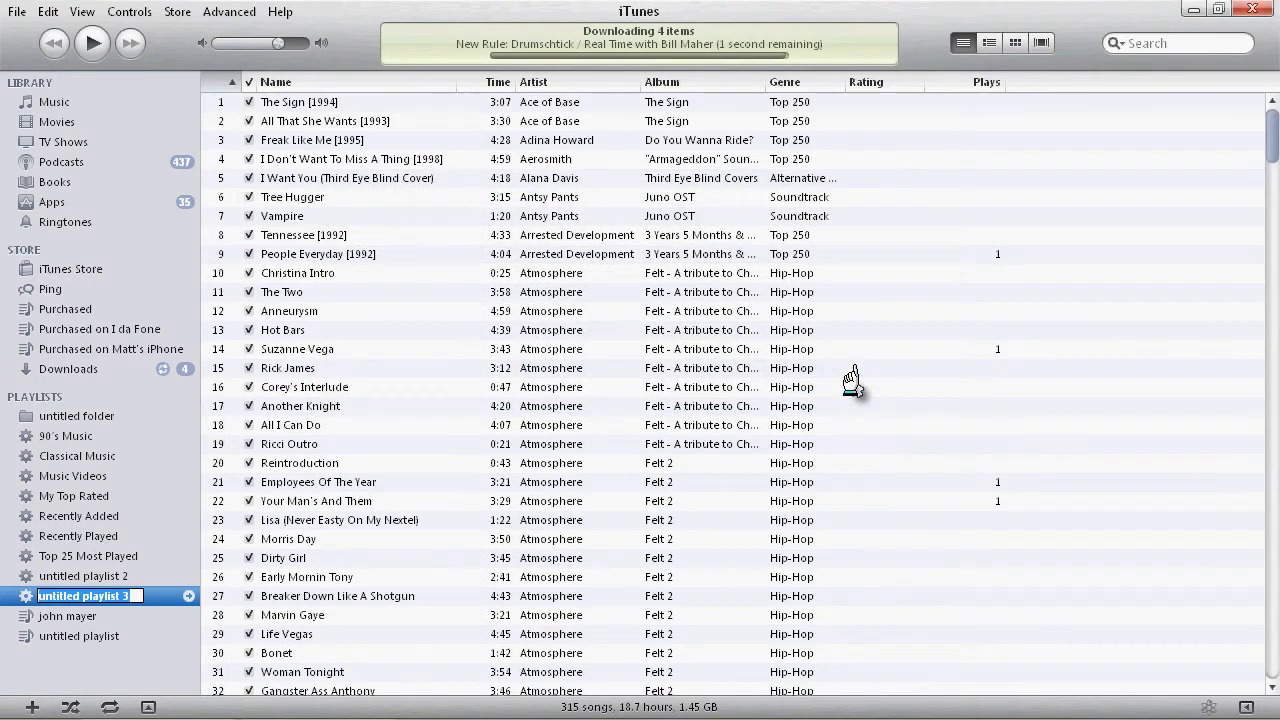
Examine the new smart playlist's songs as a list and their album covers in Cover Flow
scroll(634, 318, down, 9)
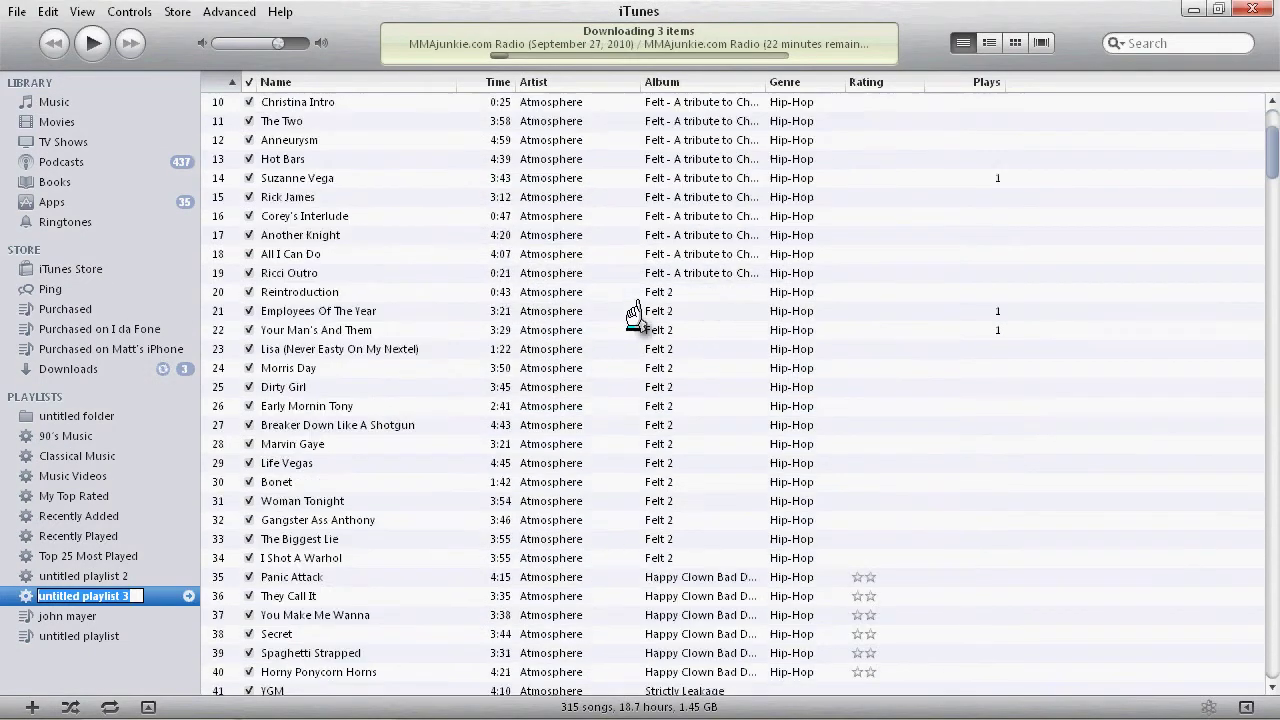
scroll(634, 318, down, 4)
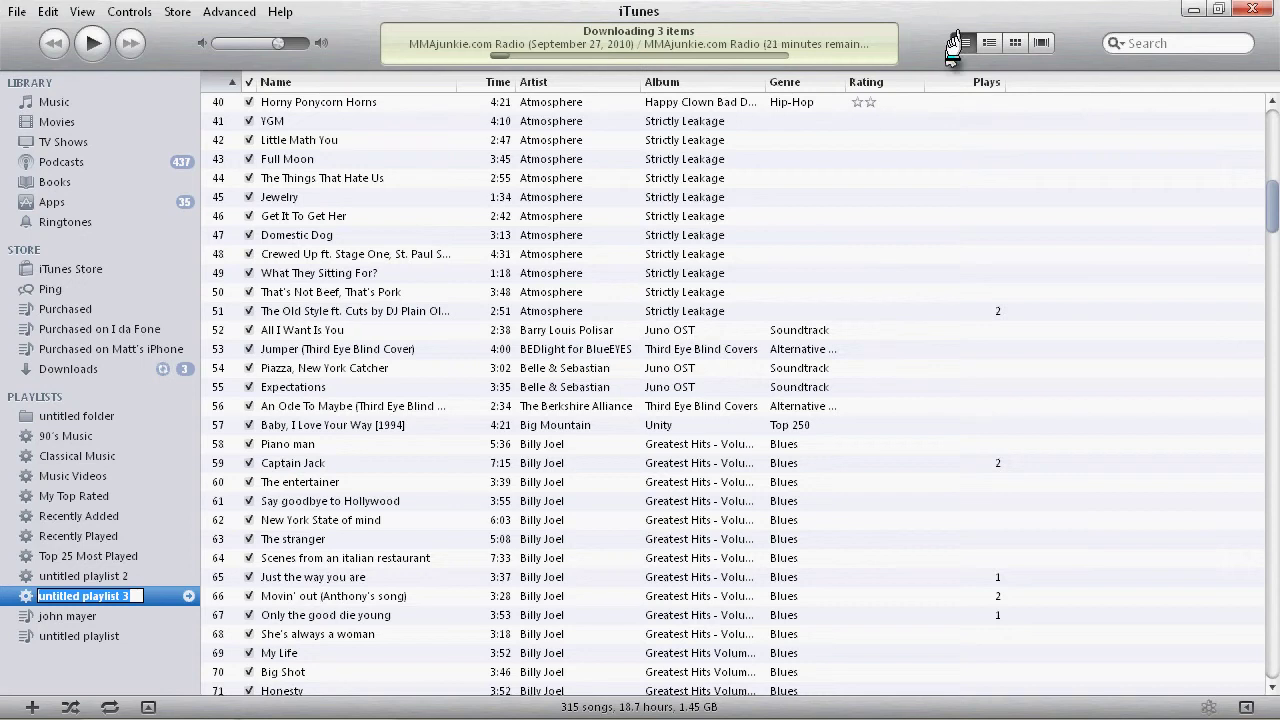
click(1041, 42)
scroll(734, 286, down, 5)
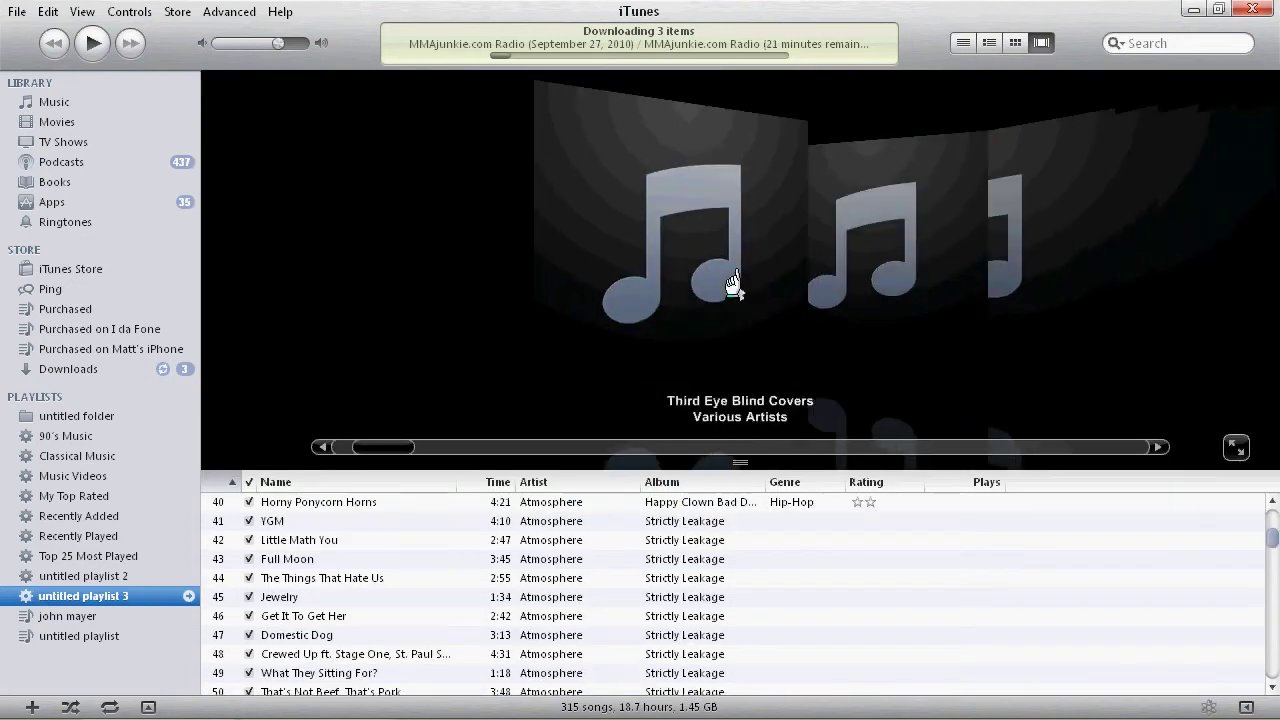
scroll(734, 286, down, 5)
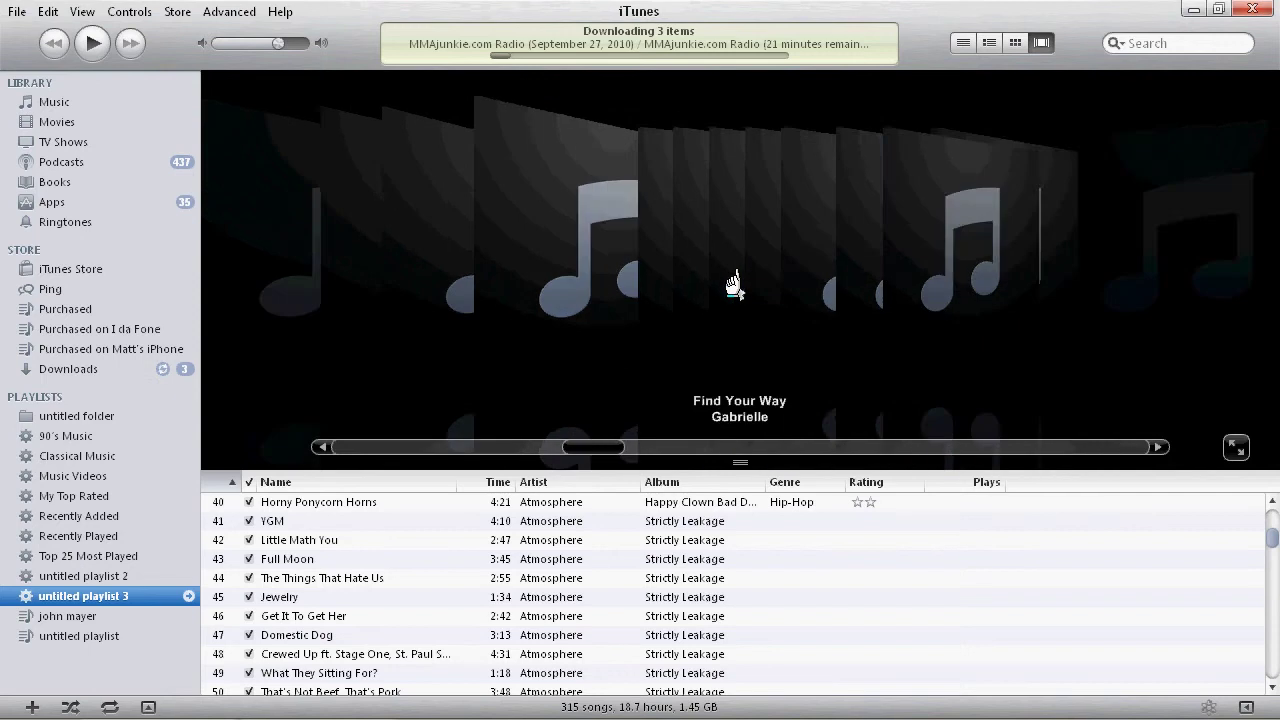
scroll(734, 286, down, 2)
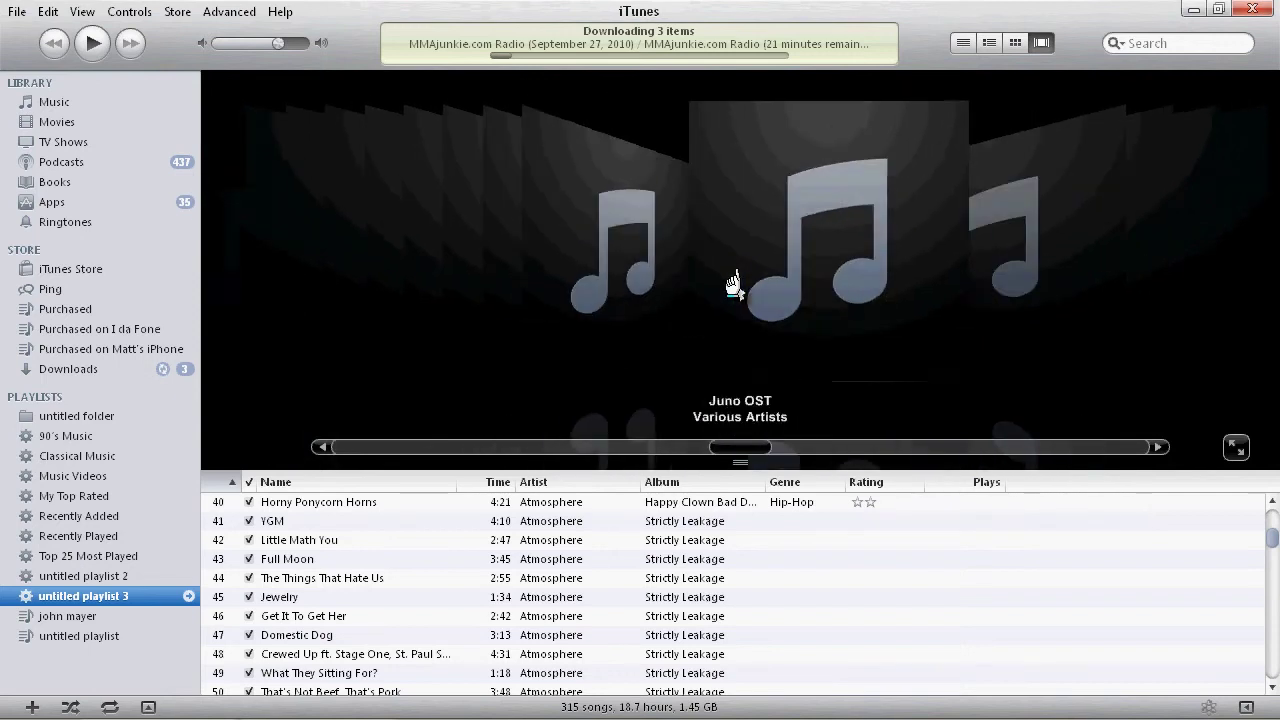
scroll(734, 286, up, 5)
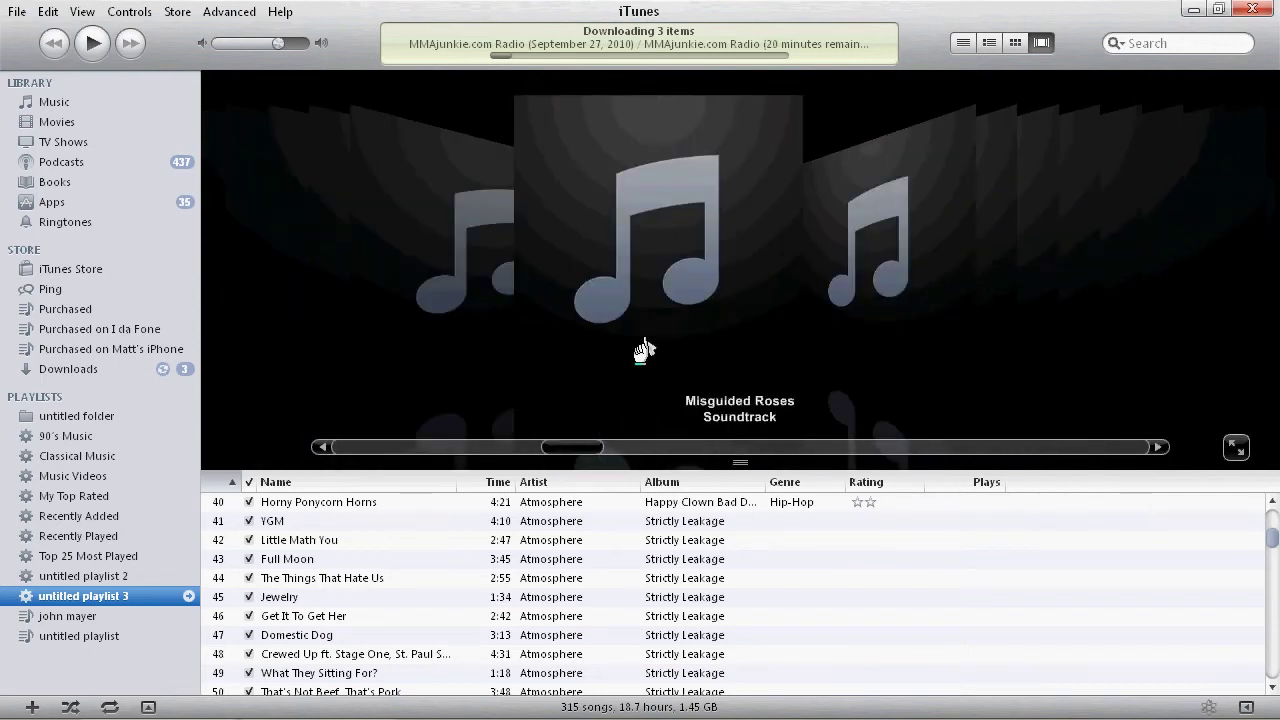
Return the playlist to list view, select all its songs and get their album artwork
click(964, 42)
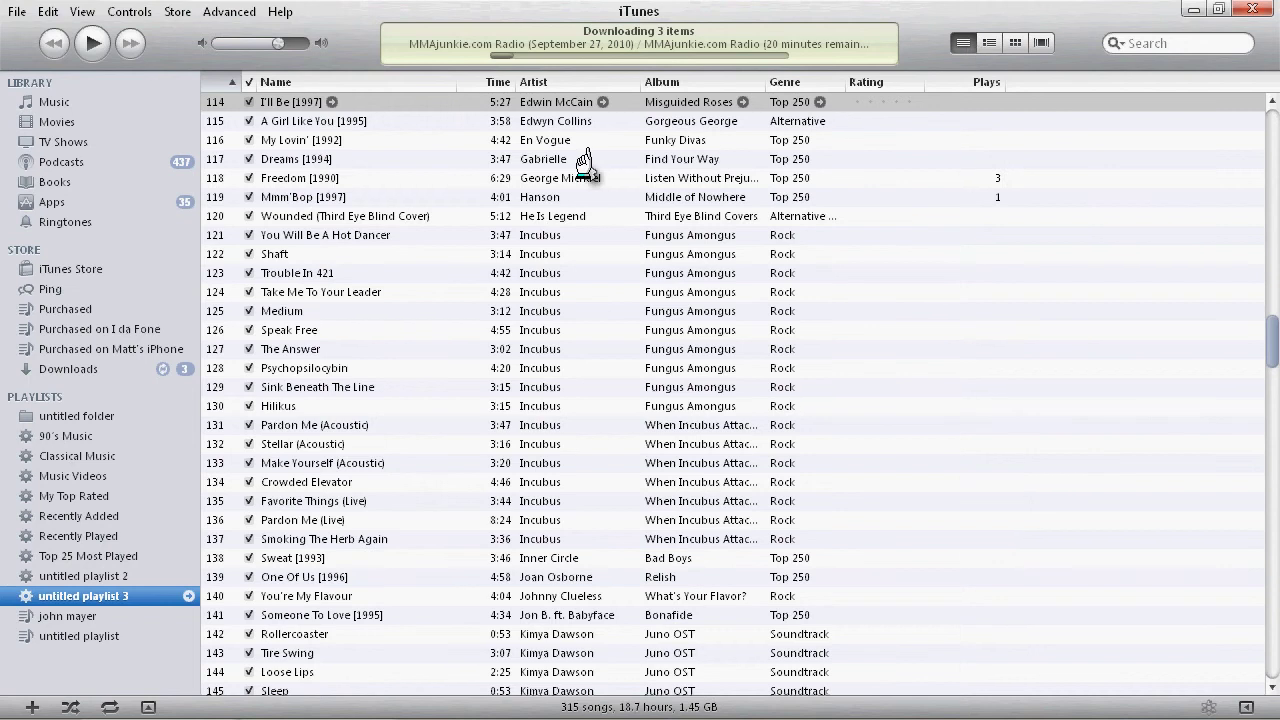
right_click(586, 163)
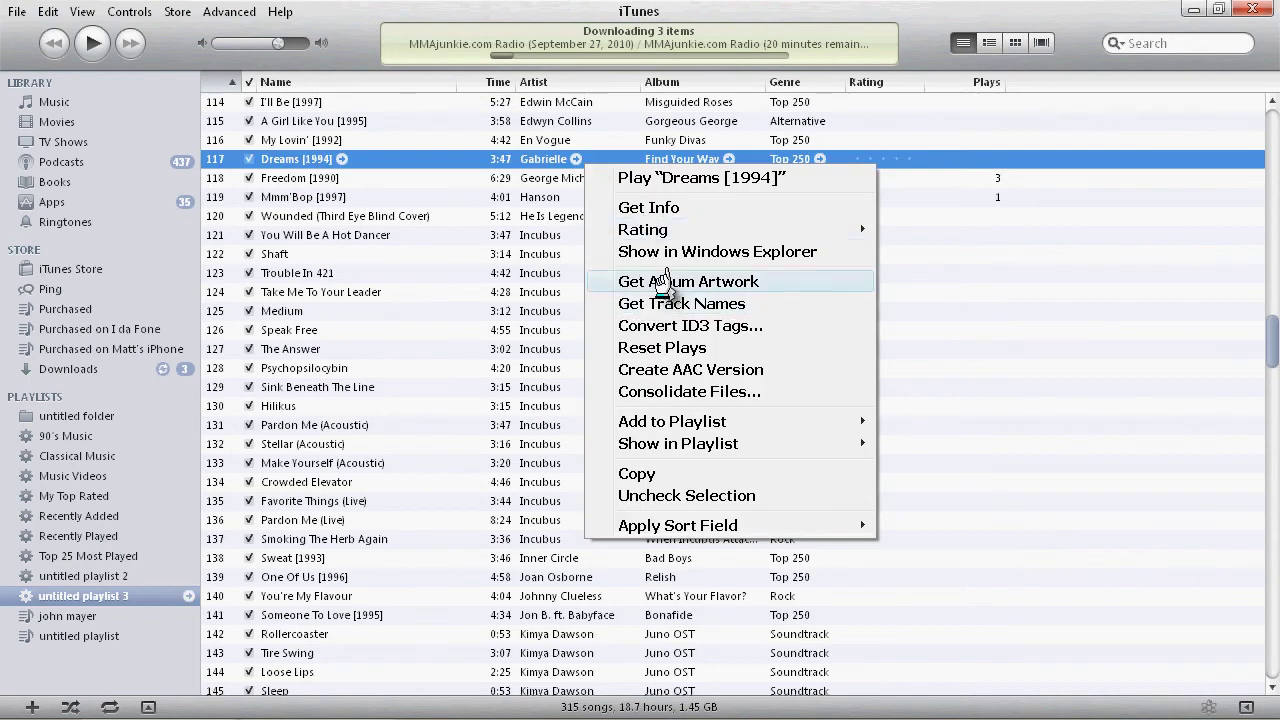
click(438, 237)
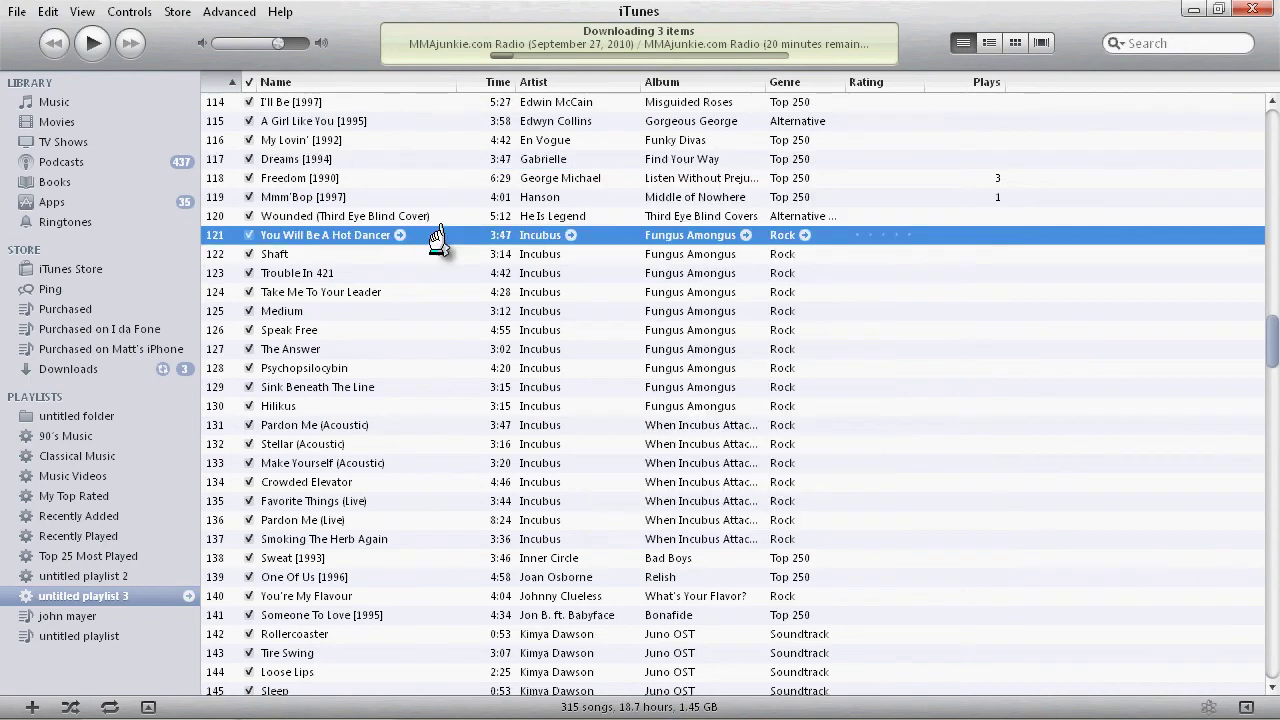
key(ctrl+a)
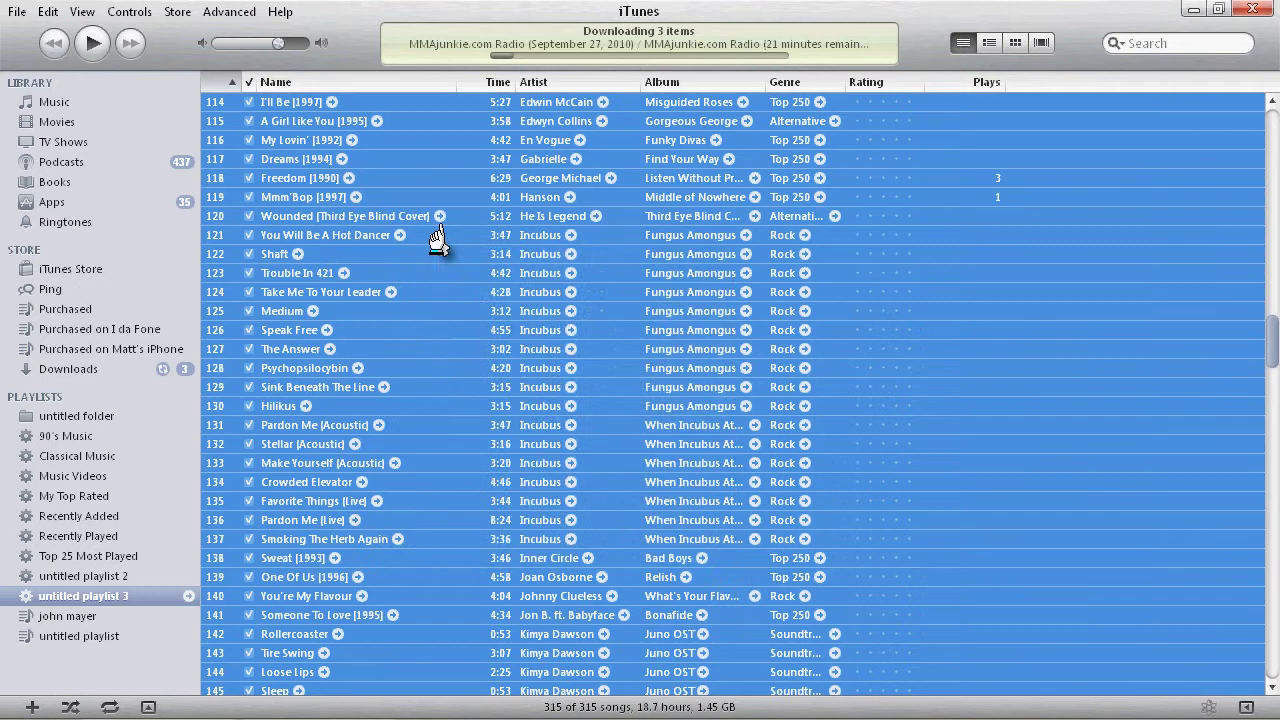
right_click(438, 240)
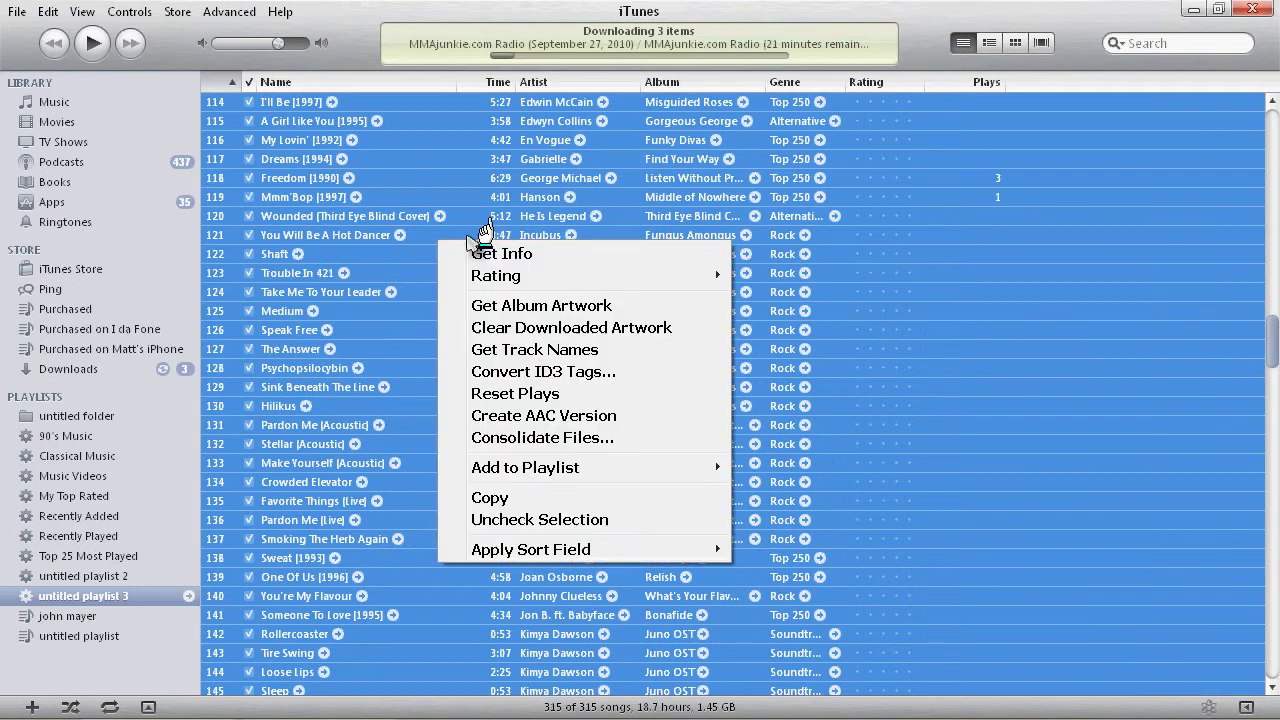
click(508, 305)
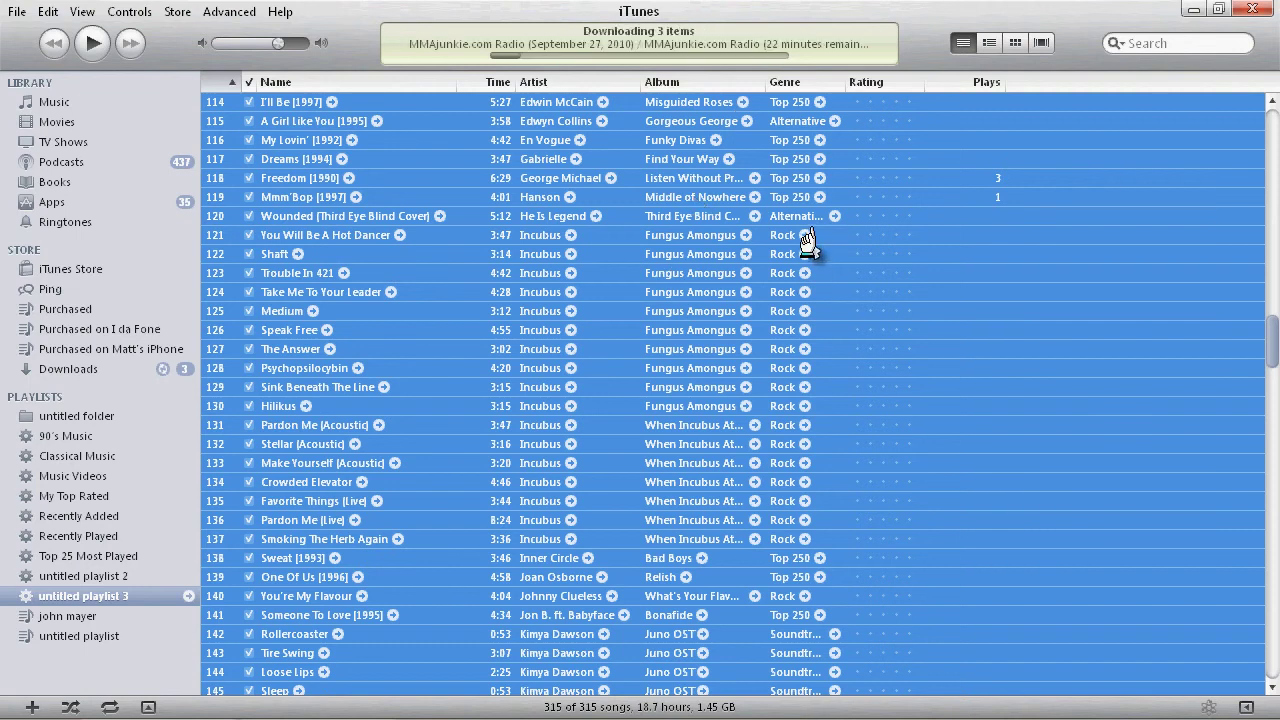
Deselect the full selection and look through the playlist's artists and albums back to its first song
click(710, 253)
scroll(760, 250, down, 3)
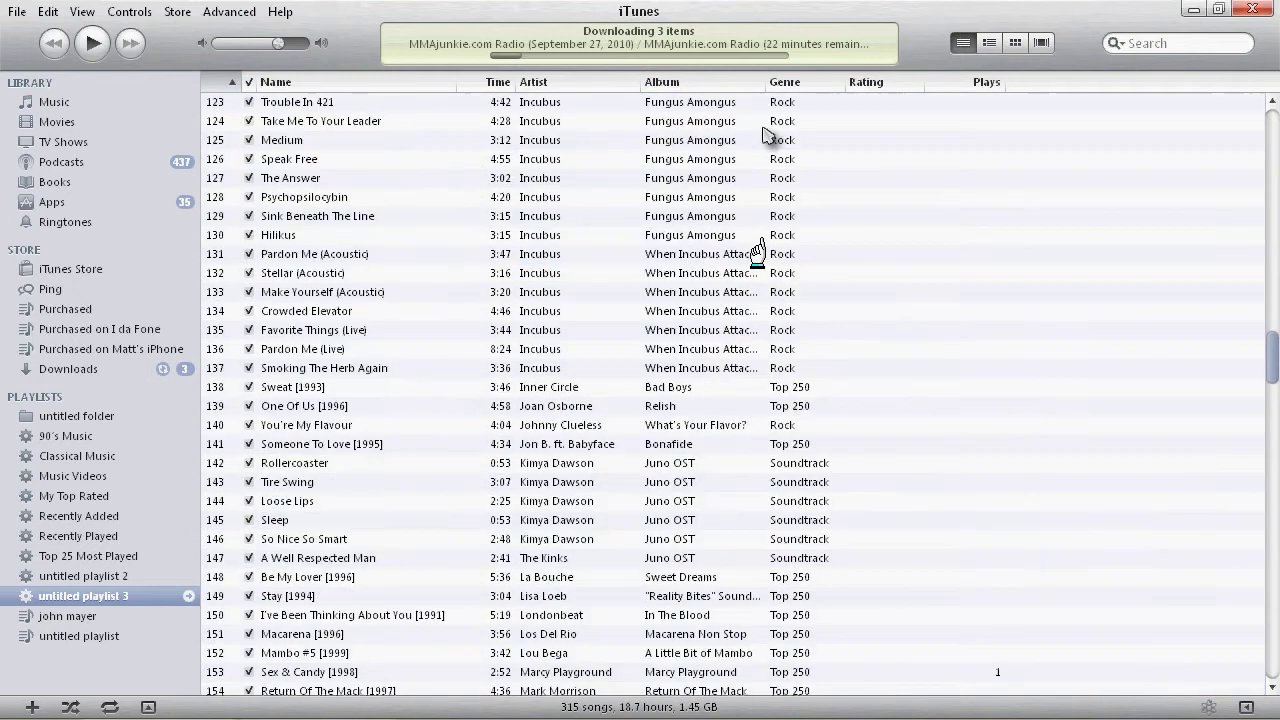
scroll(757, 253, up, 6)
scroll(760, 300, down, 4)
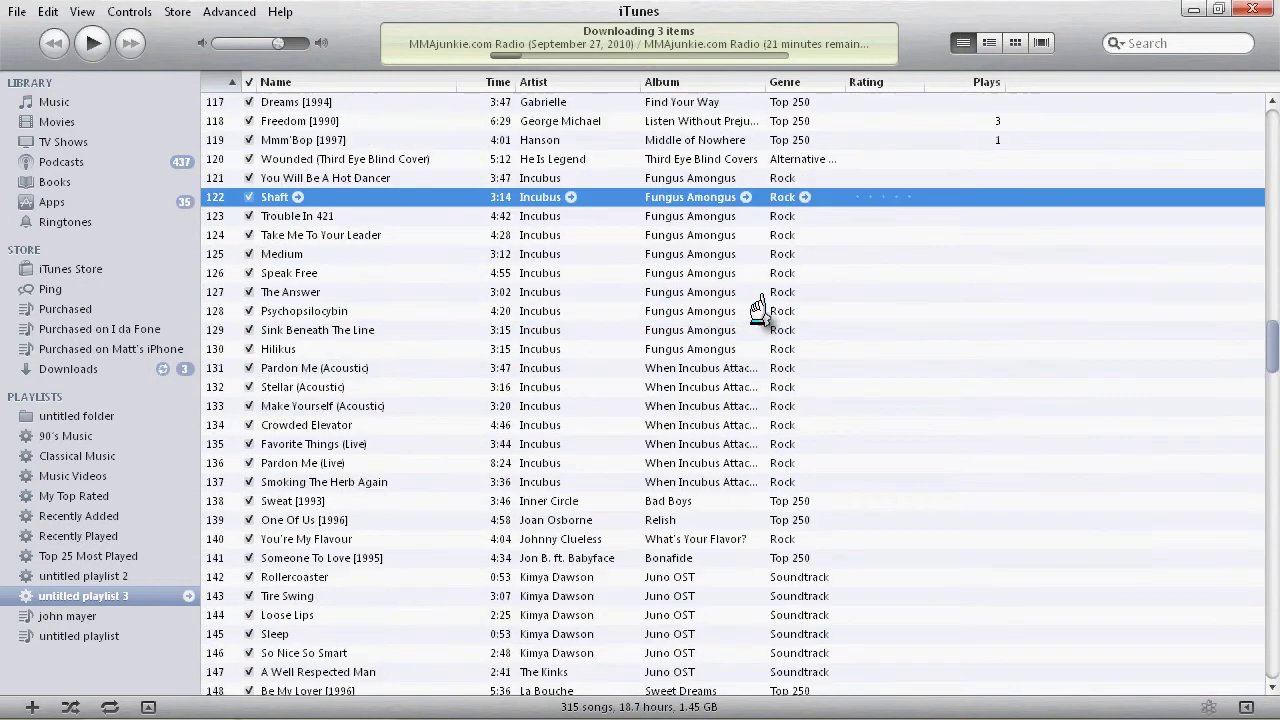
scroll(760, 310, up, 6)
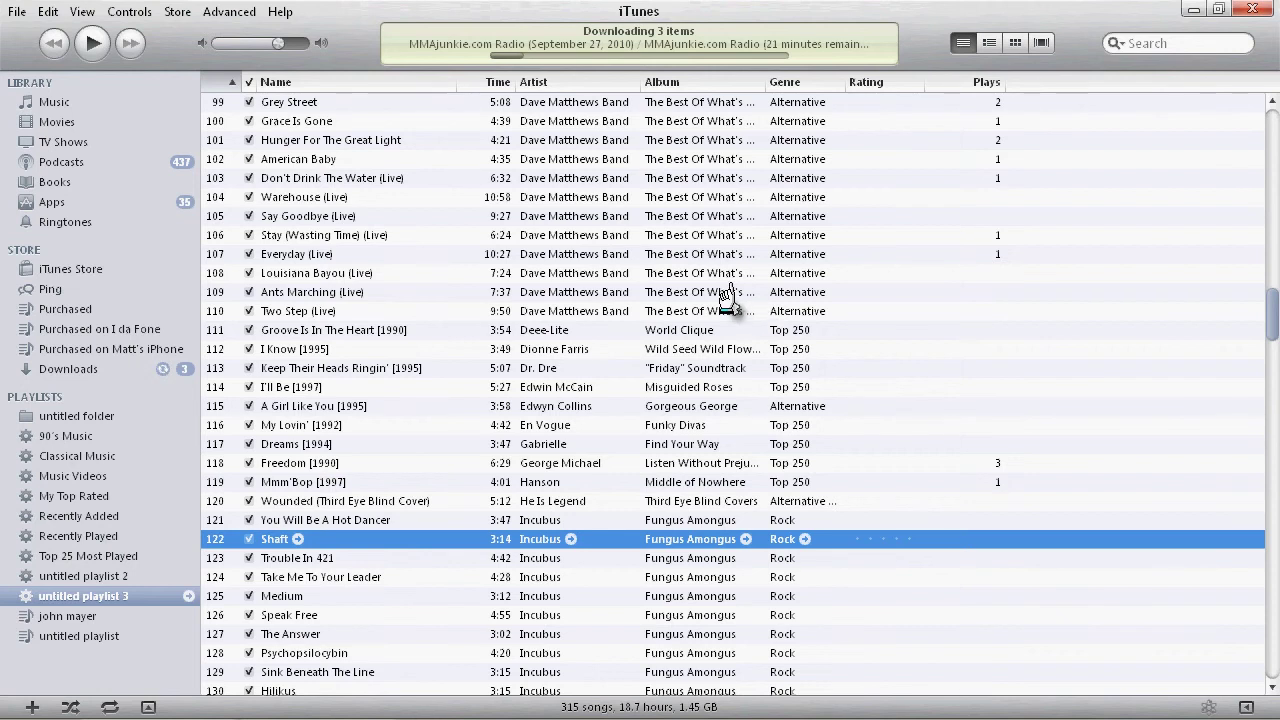
scroll(728, 295, up, 6)
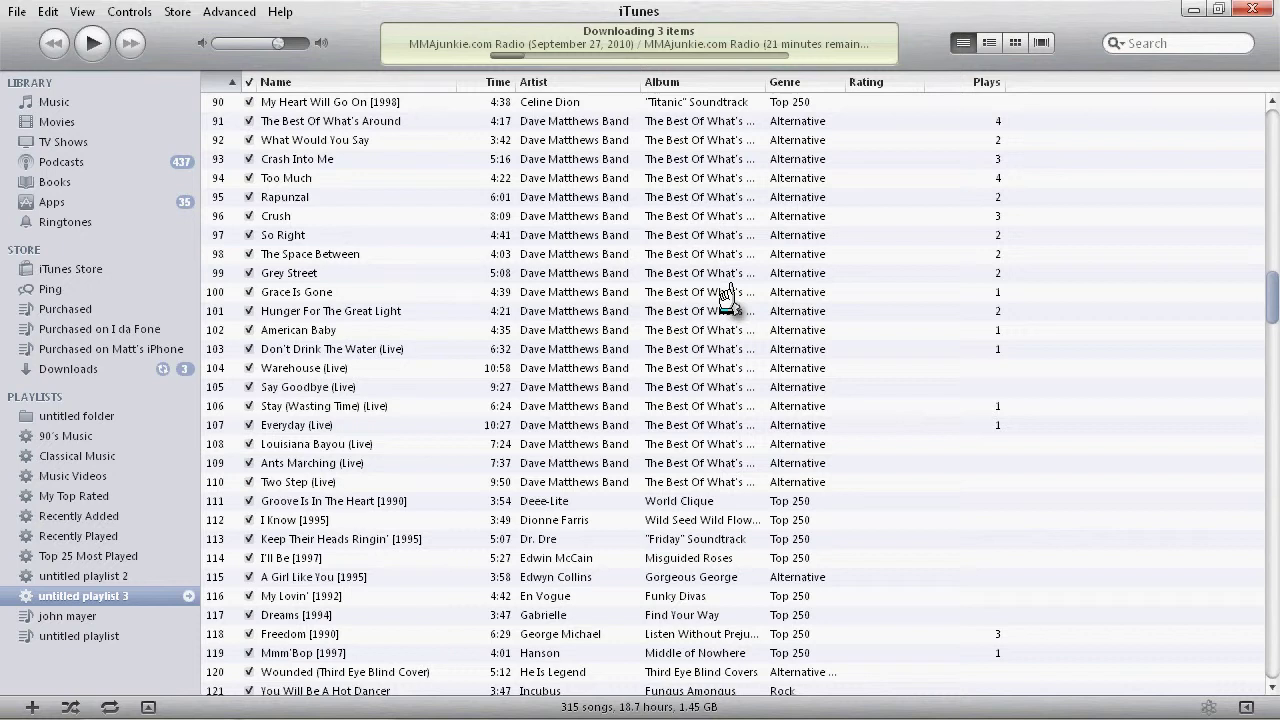
scroll(728, 298, up, 6)
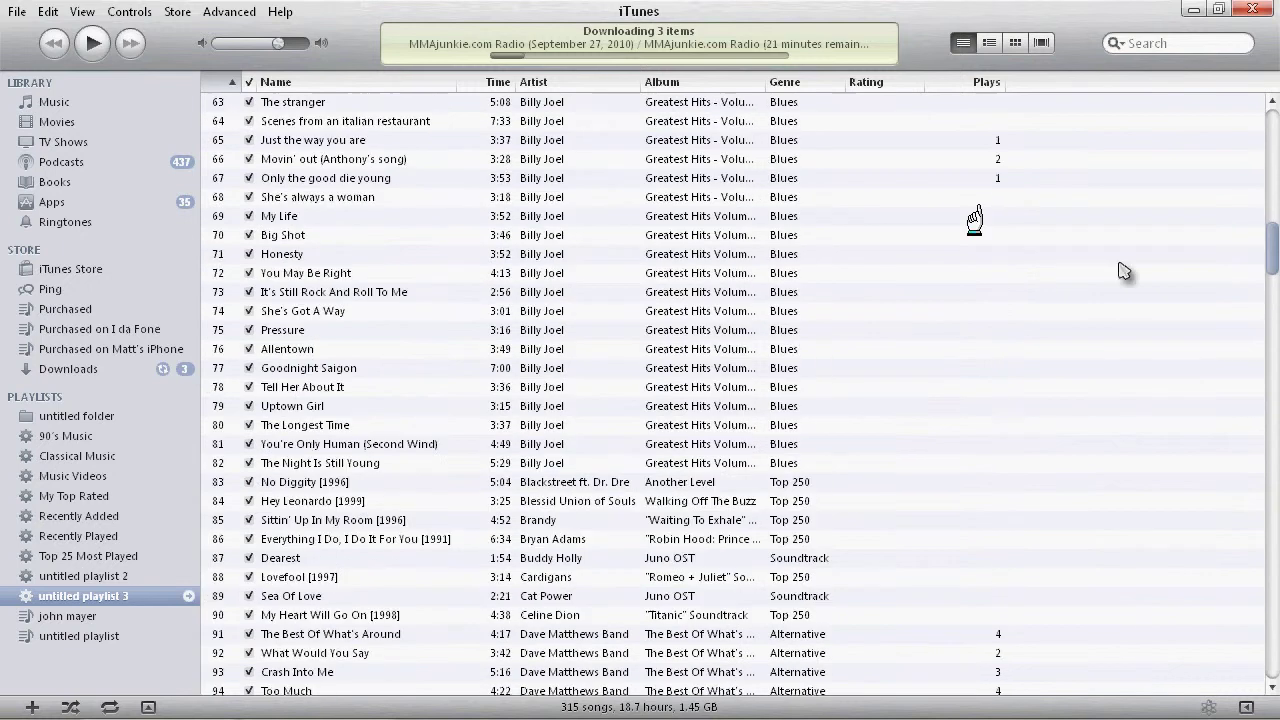
scroll(840, 328, up, 20)
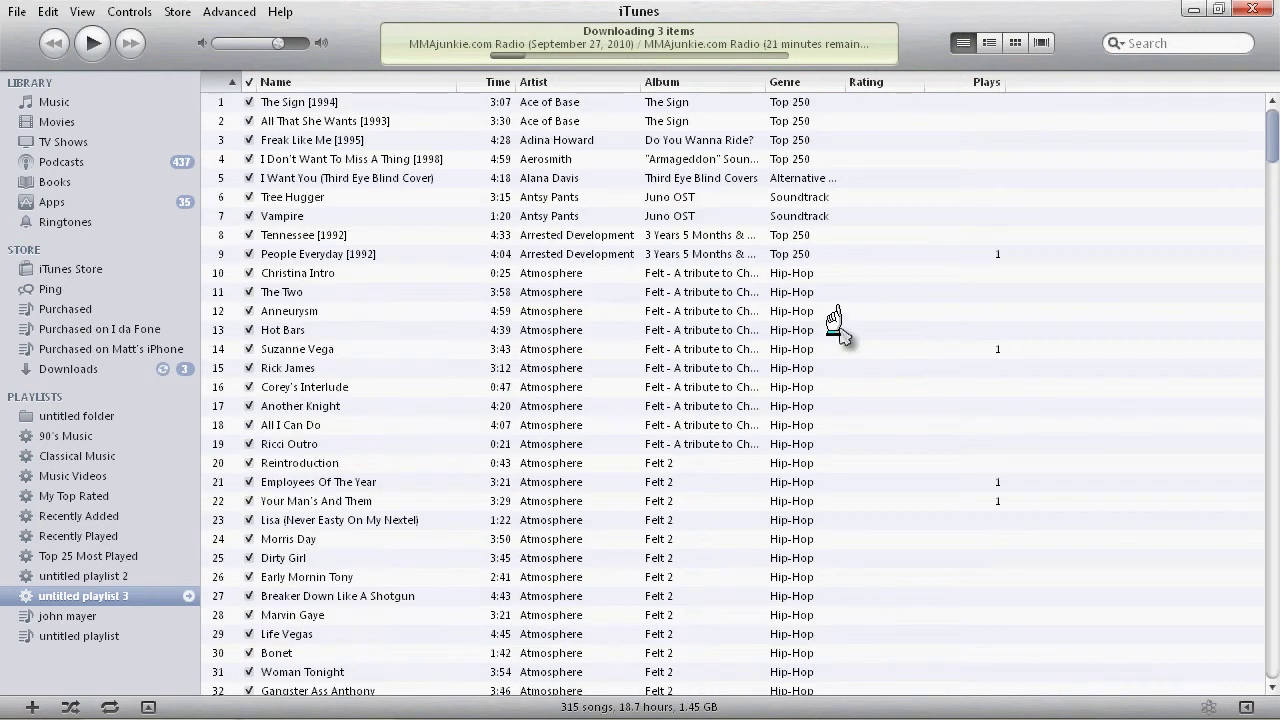
Sort the playlist by album and go to the first albums in the list
click(688, 80)
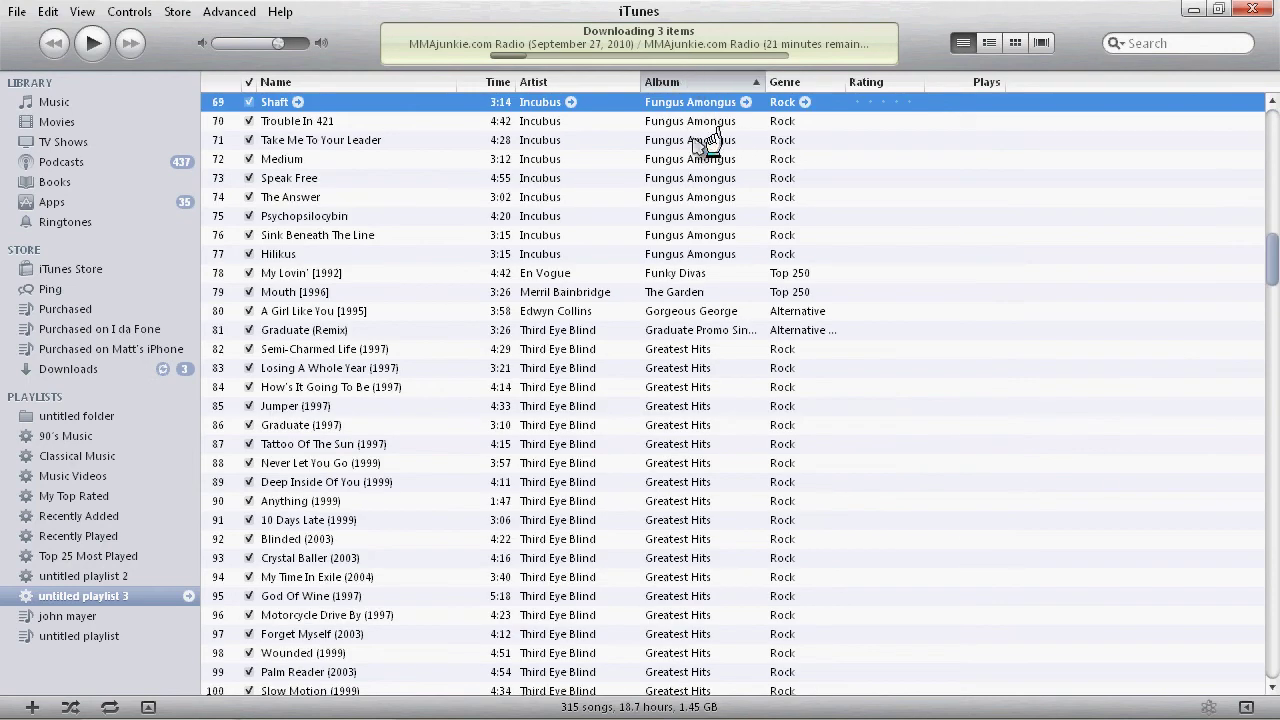
scroll(706, 268, up, 4)
scroll(706, 268, up, 18)
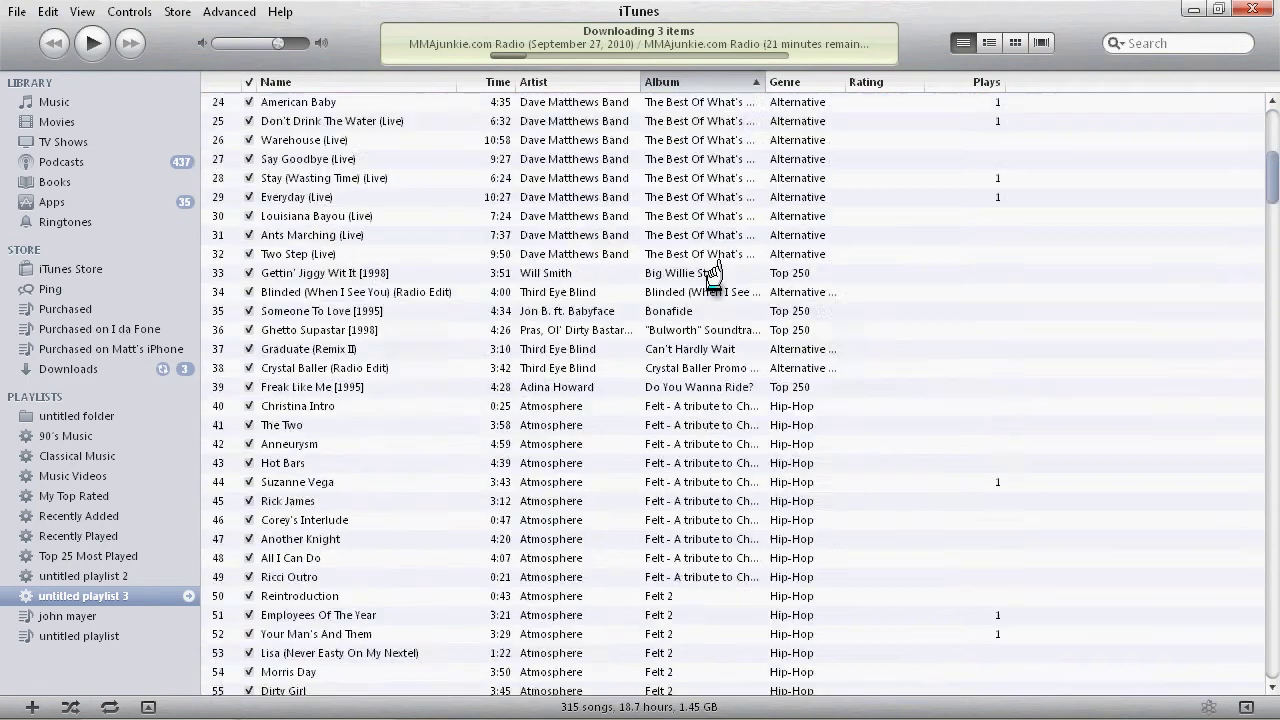
scroll(738, 278, up, 1)
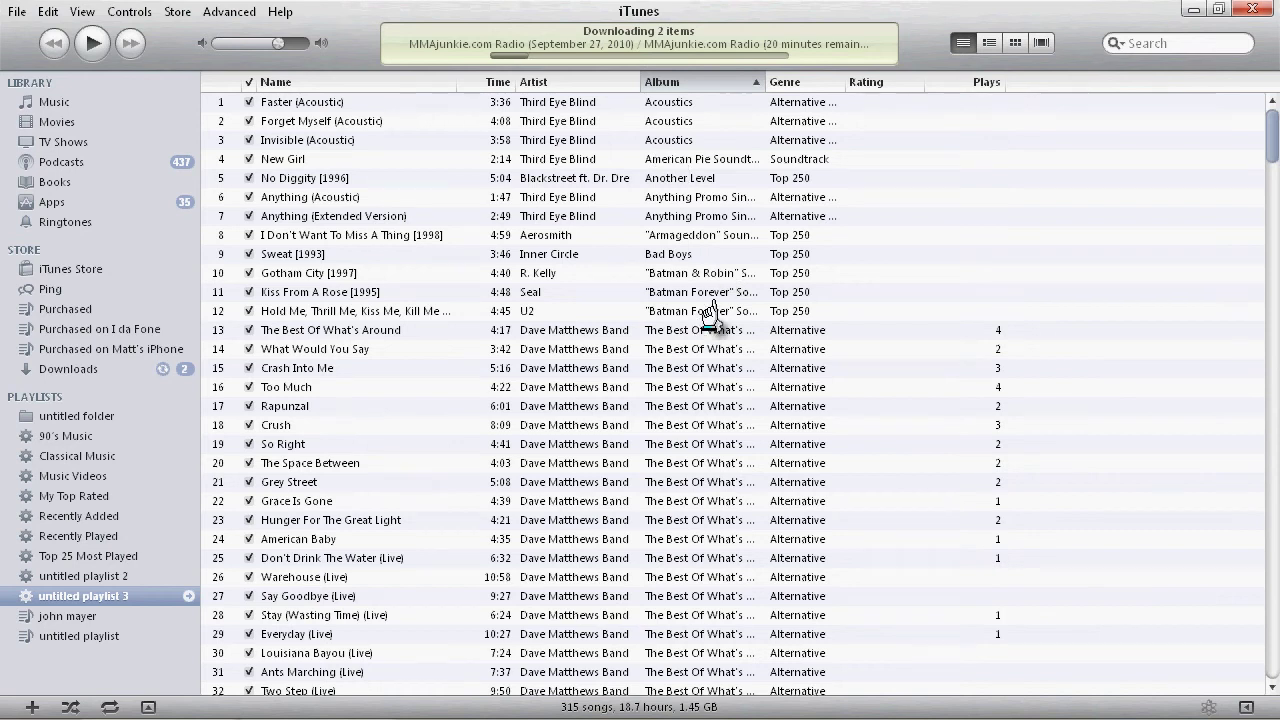
Filter the playlist by "best of" and select all the matching Dave Matthews Band songs
scroll(708, 320, down, 2)
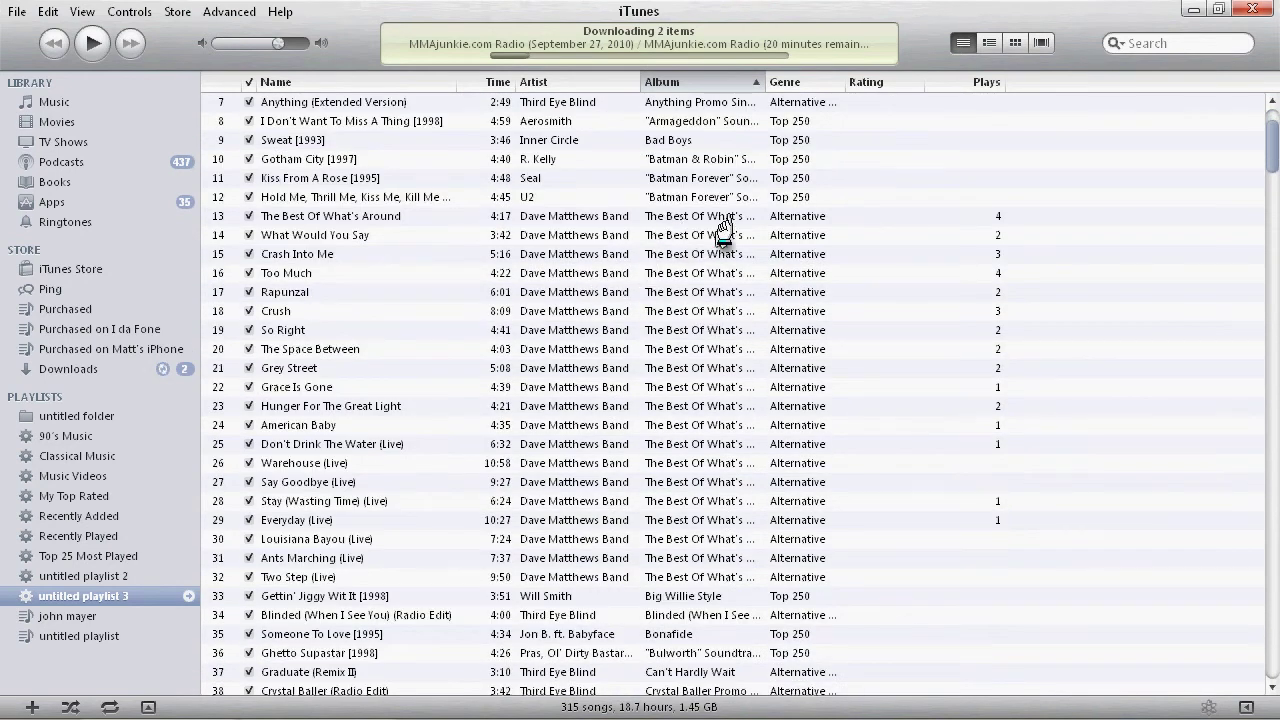
click(1220, 42)
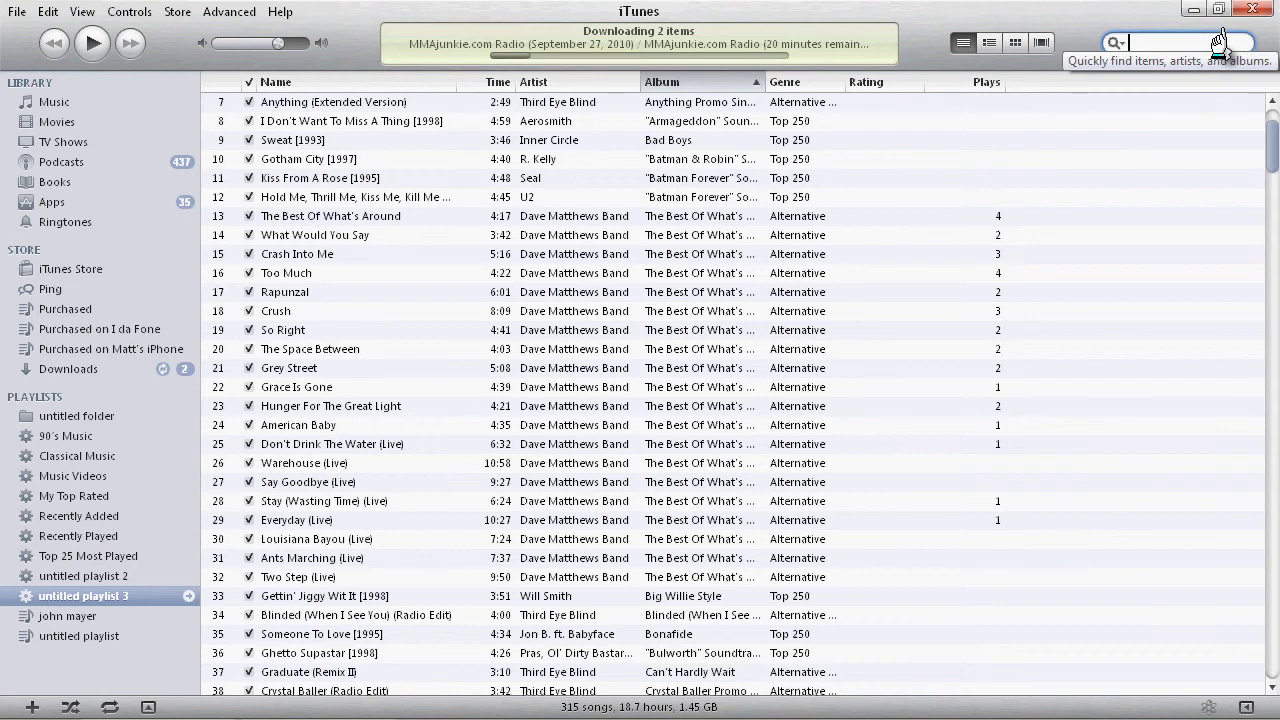
text(best of)
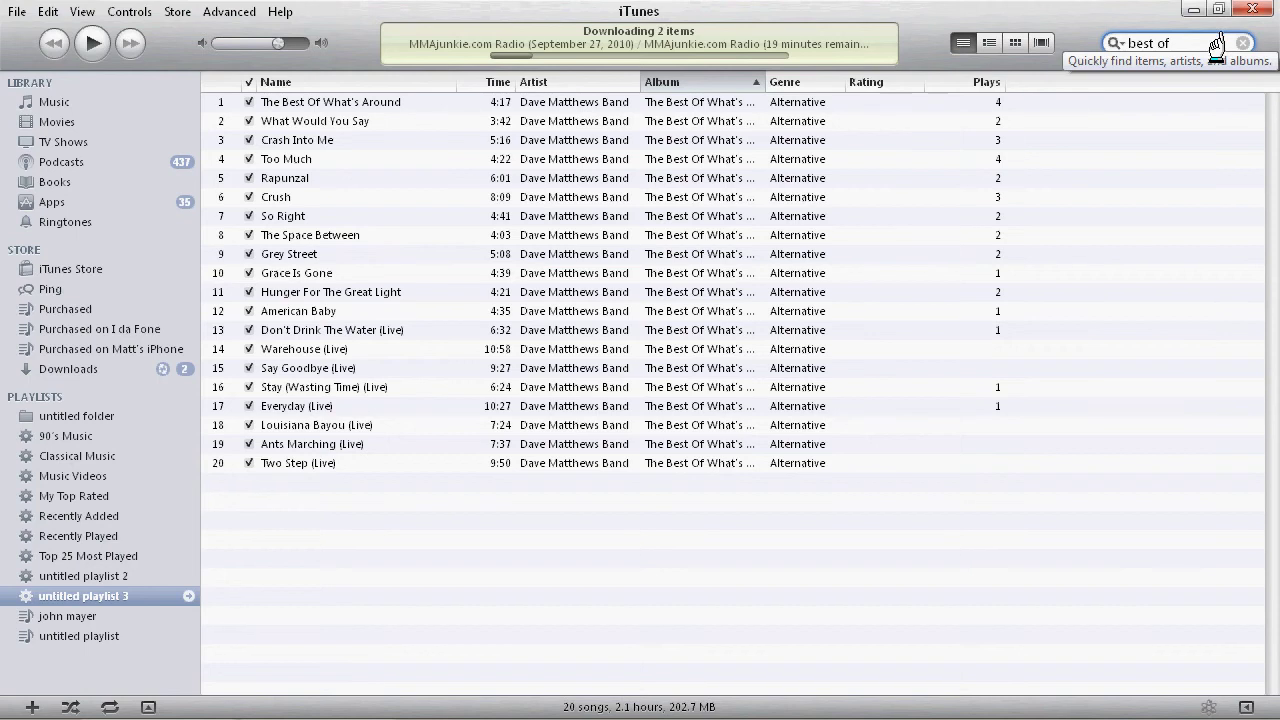
click(457, 202)
key(ctrl+a)
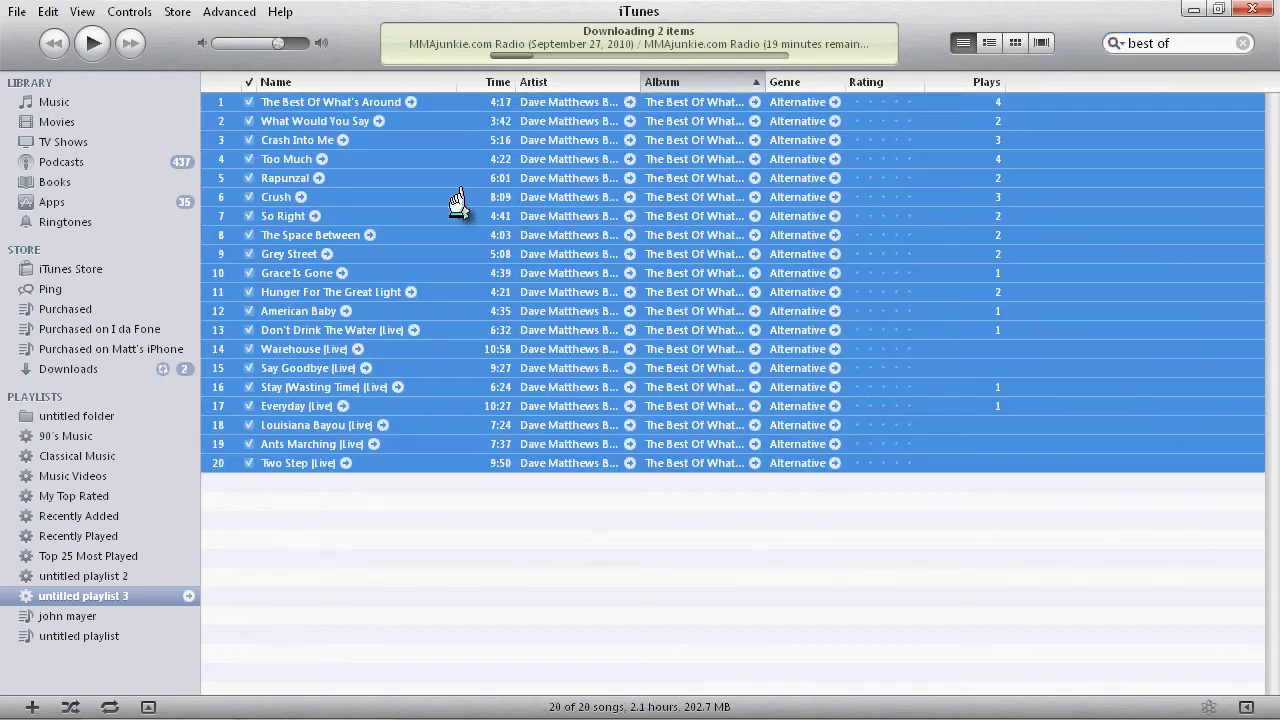
Open the shared information of the selected songs for editing, turning off the confirmation for editing multiple items
right_click(457, 202)
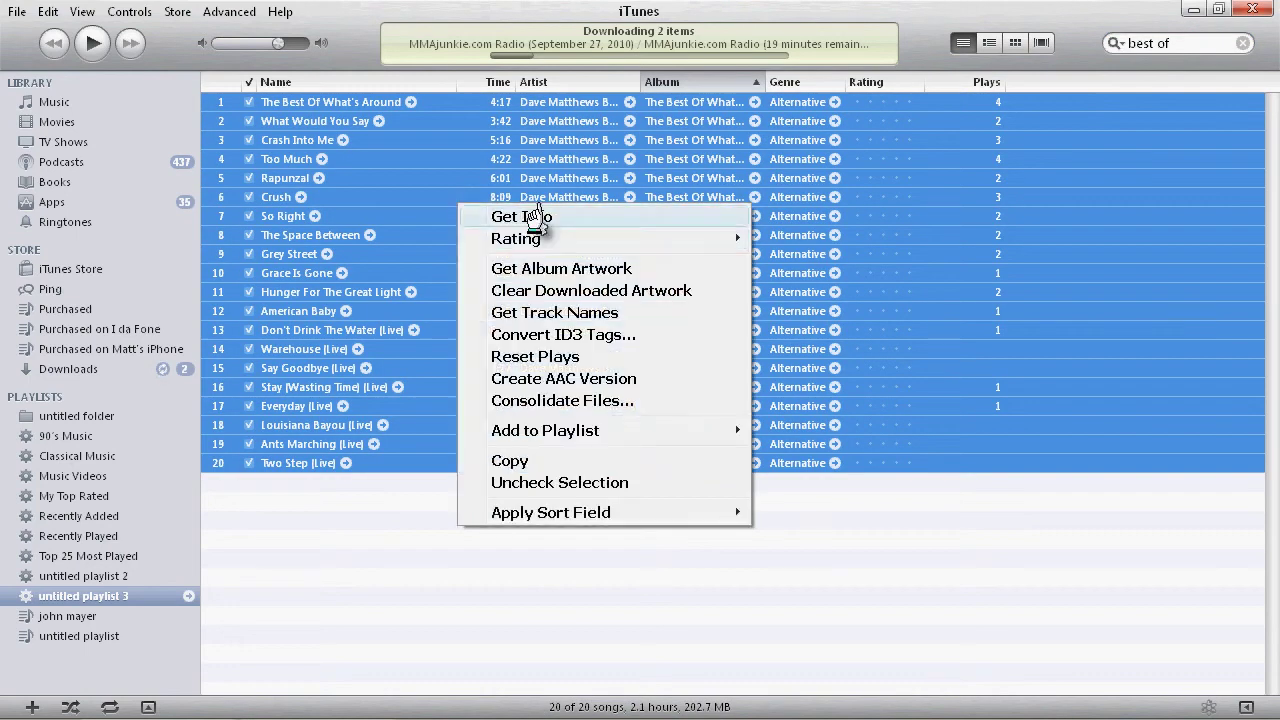
click(536, 216)
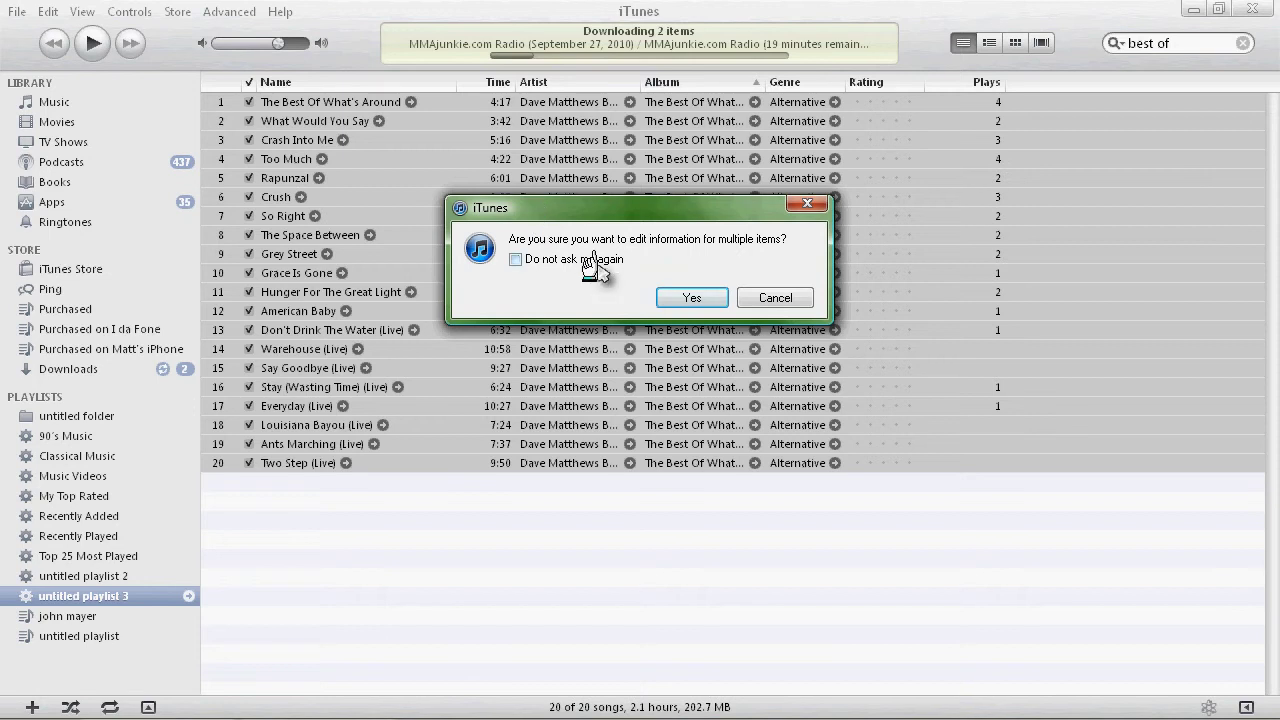
click(585, 258)
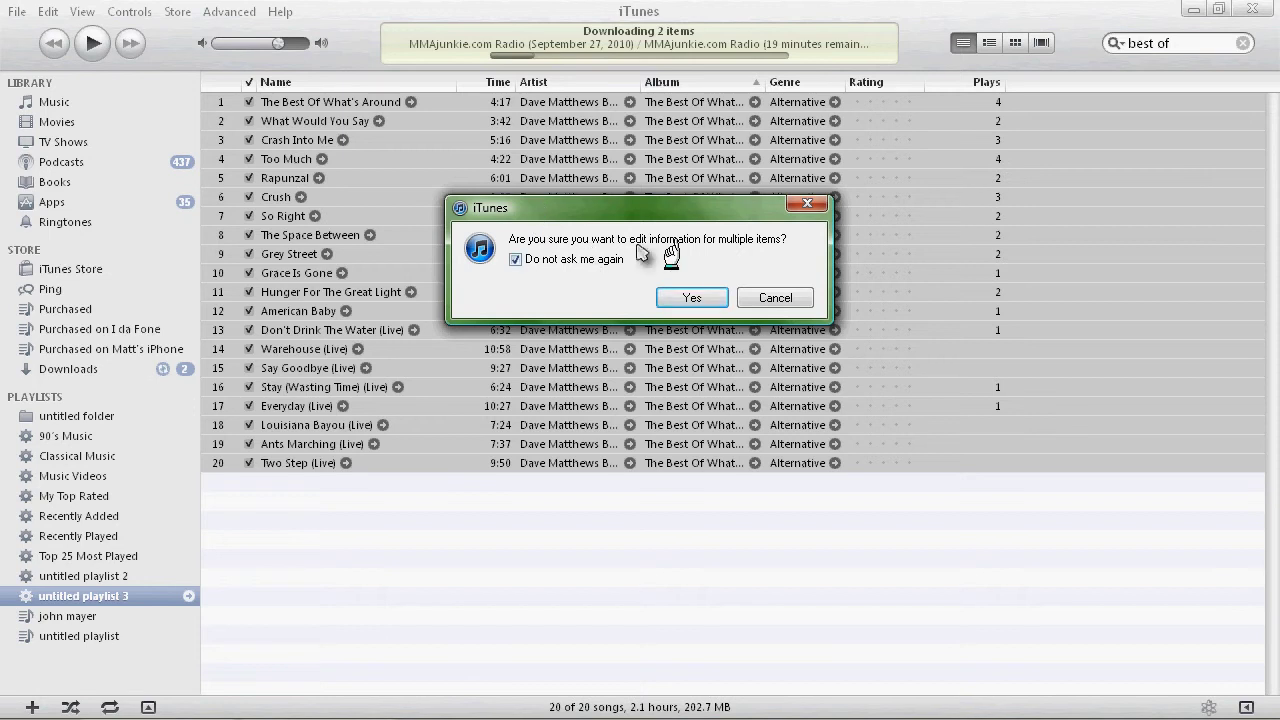
click(693, 298)
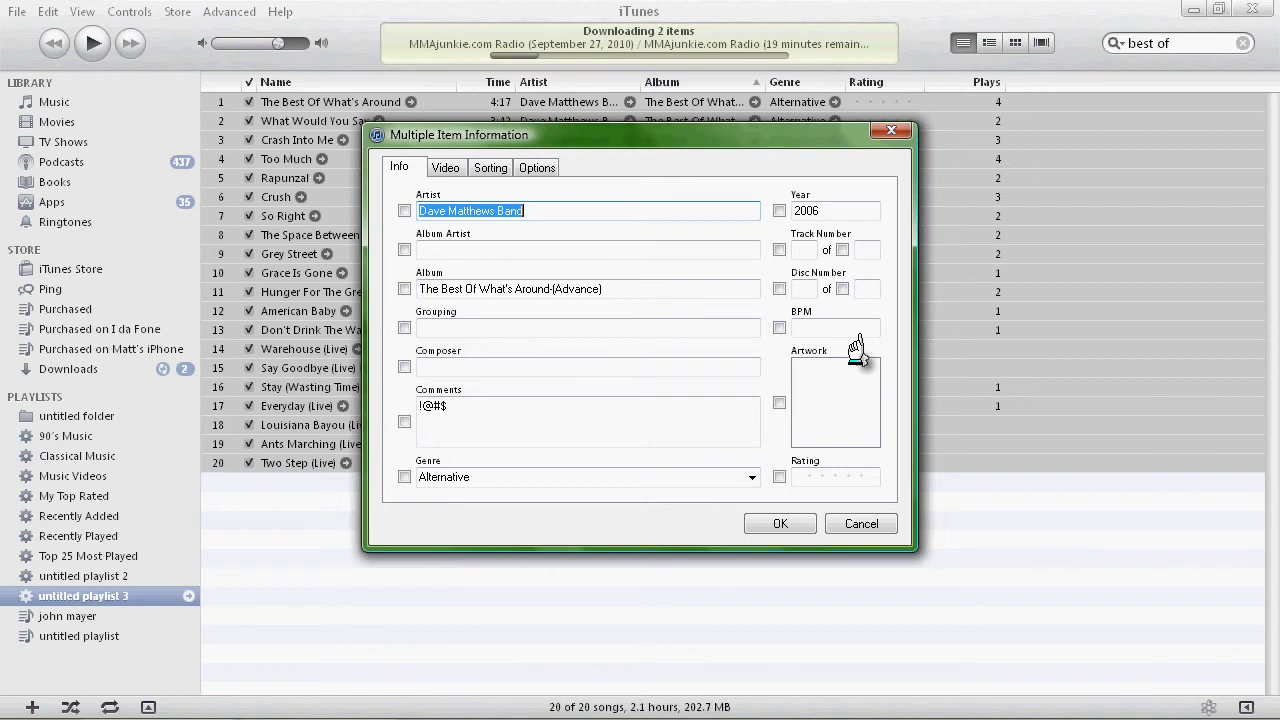
Mark the Artwork field for change in the multiple item information, leaving it empty
right_click(746, 330)
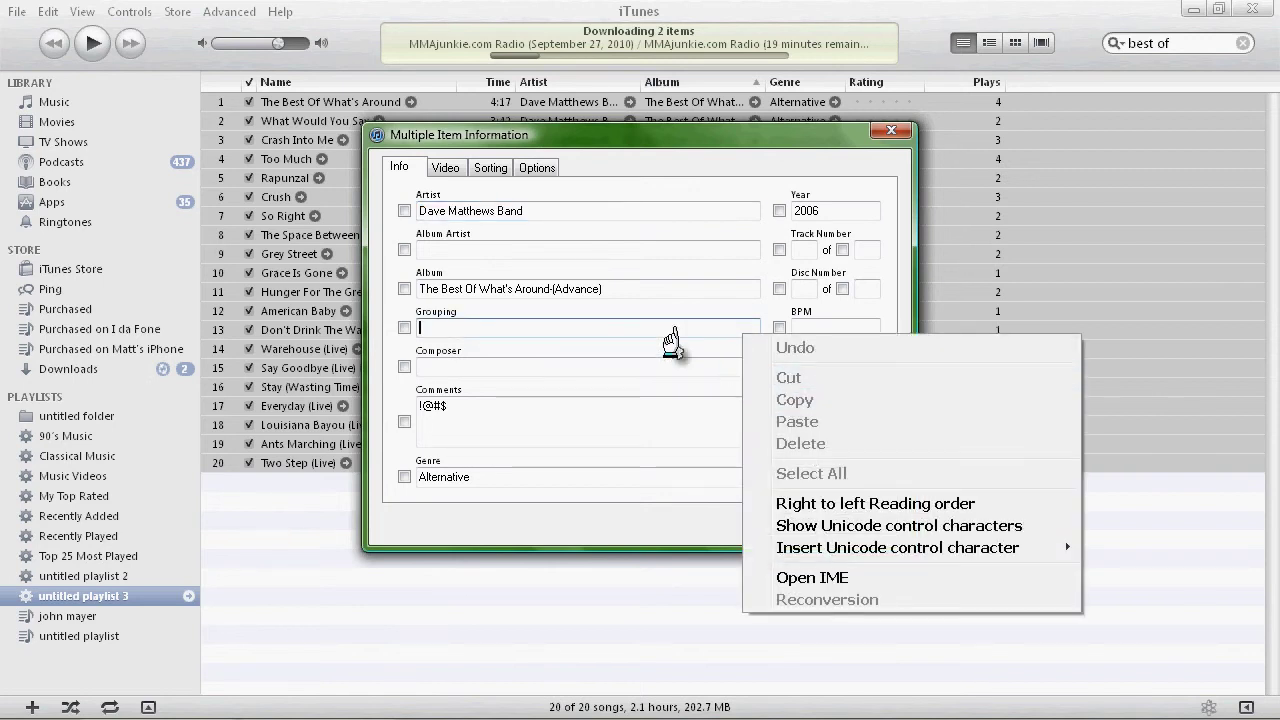
click(684, 265)
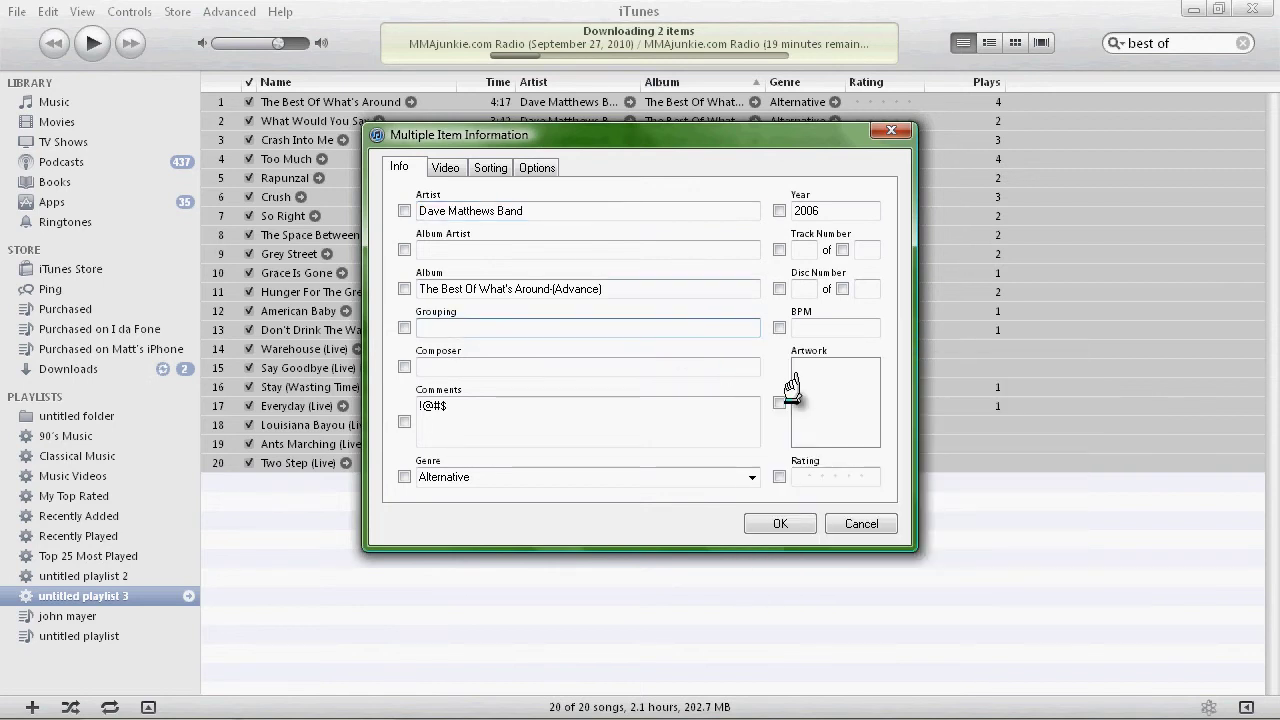
click(779, 403)
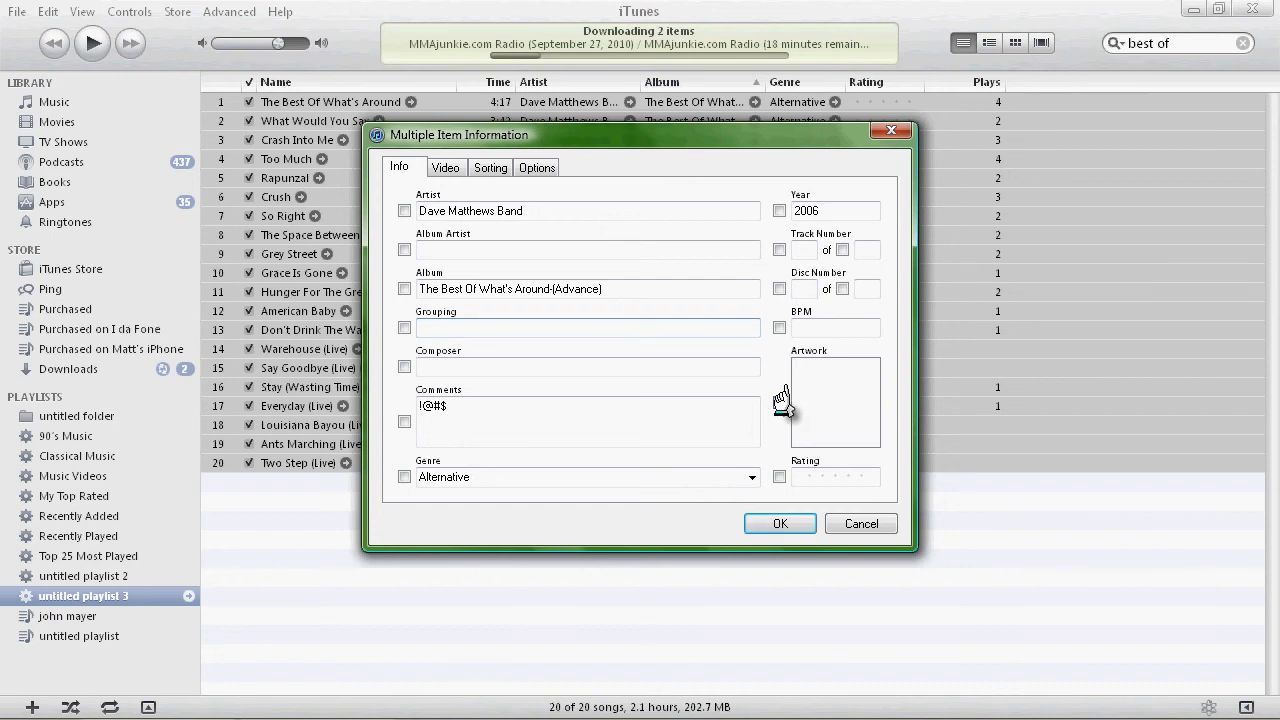
right_click(851, 402)
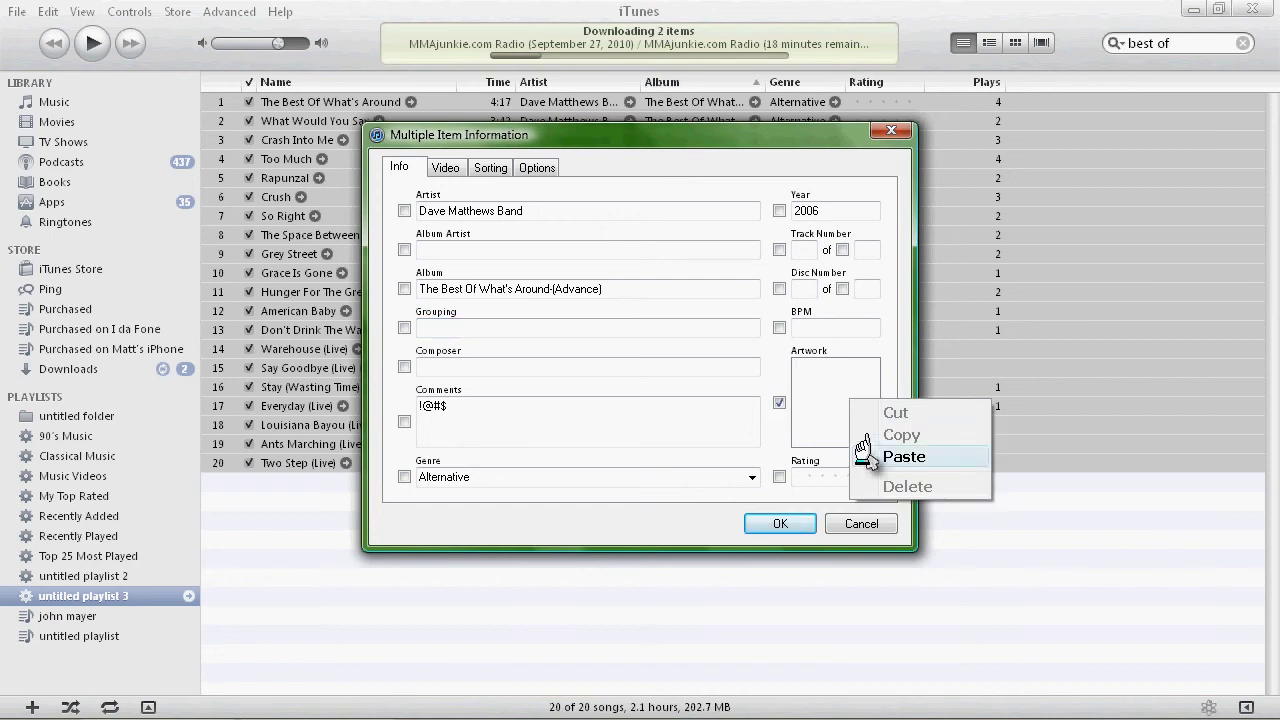
click(818, 400)
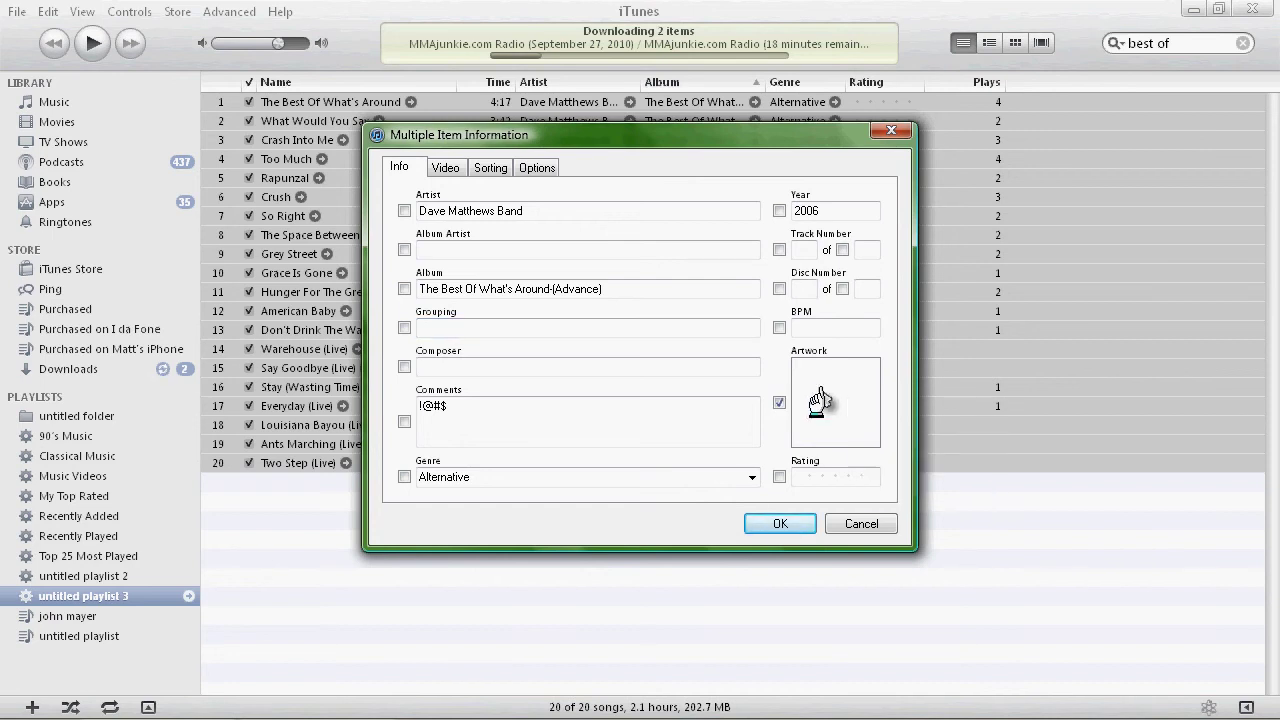
Apply the multiple item information, stop its processing and select only the song American Baby
click(780, 522)
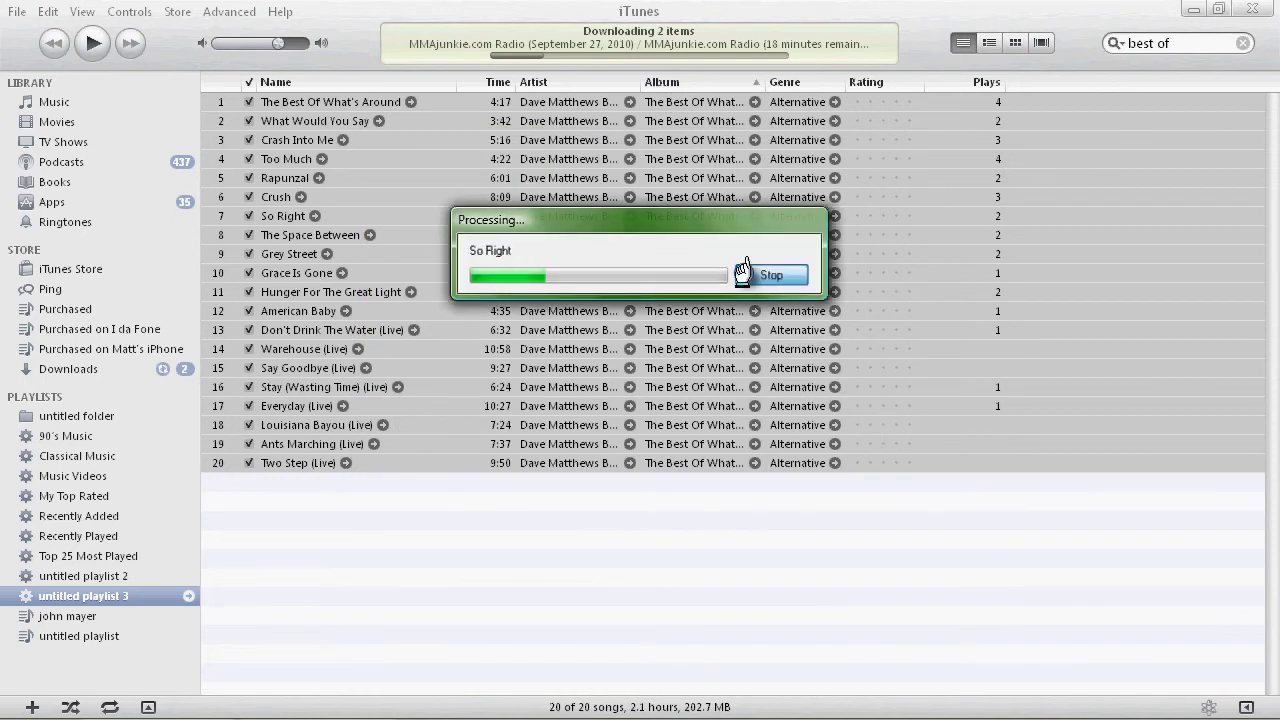
click(748, 274)
click(743, 272)
click(709, 313)
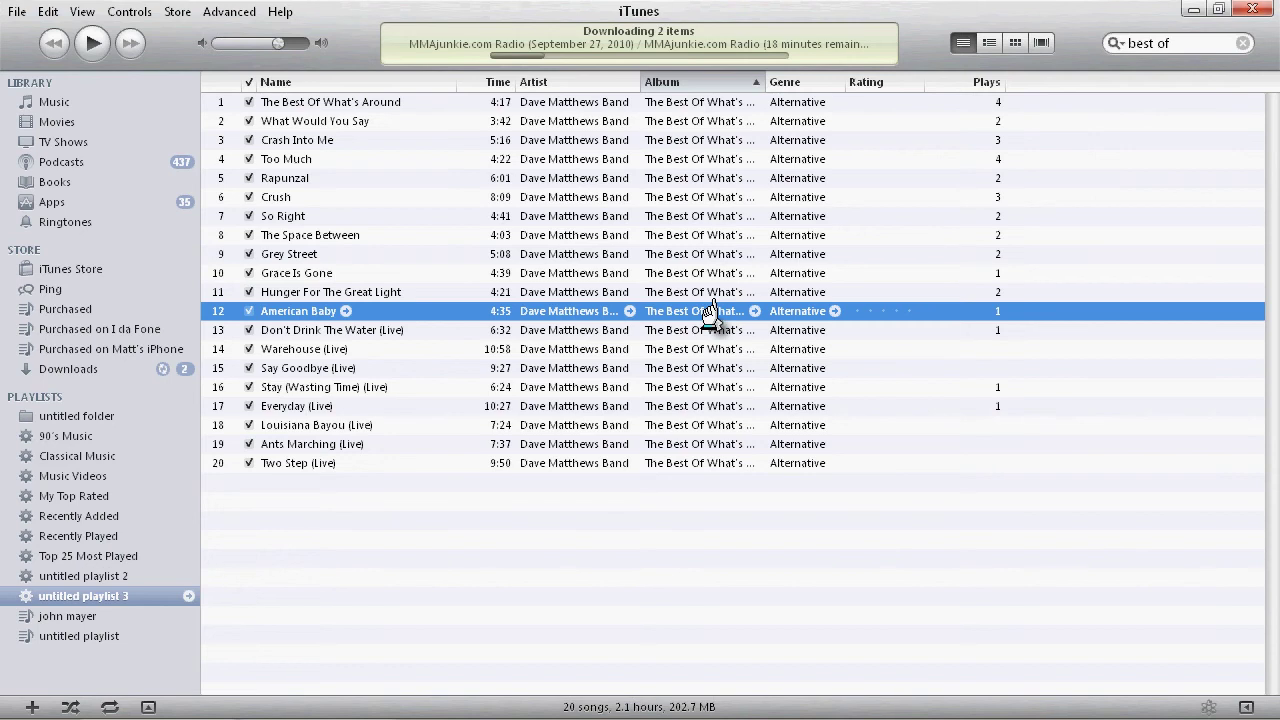
Clear the playlist search and look through the albums down to the Juno OST songs
click(1177, 42)
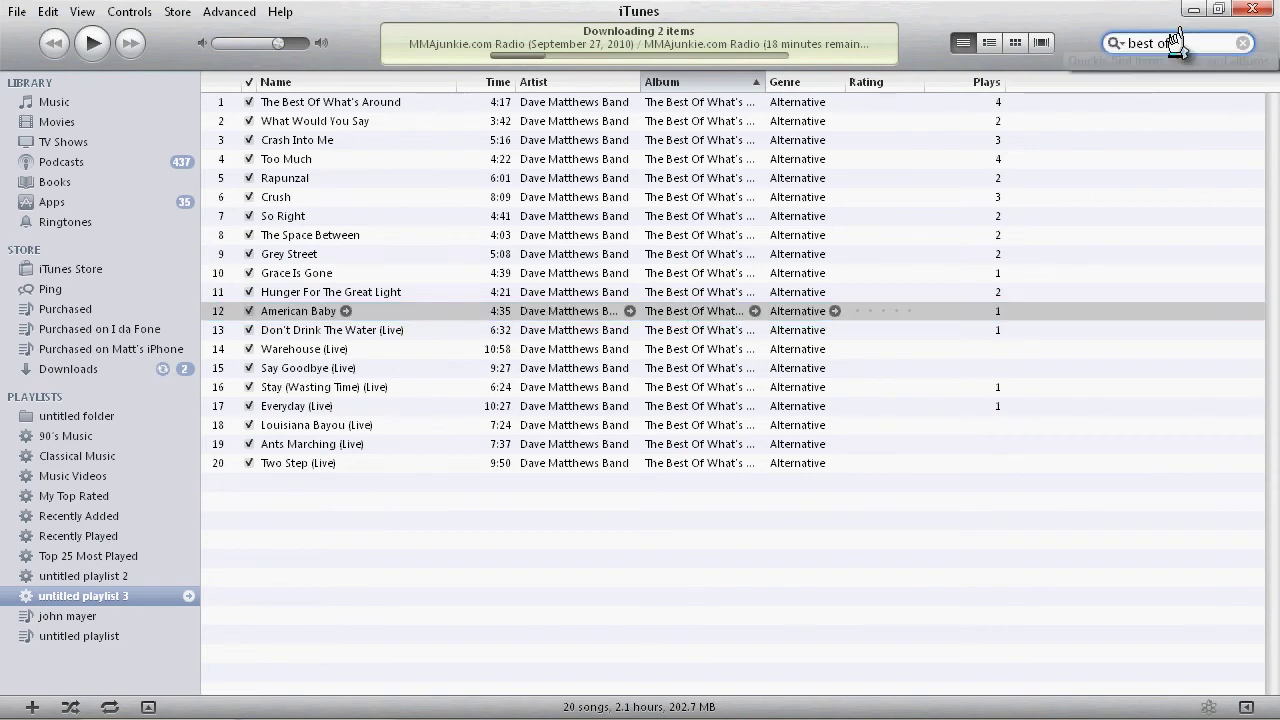
key(Escape)
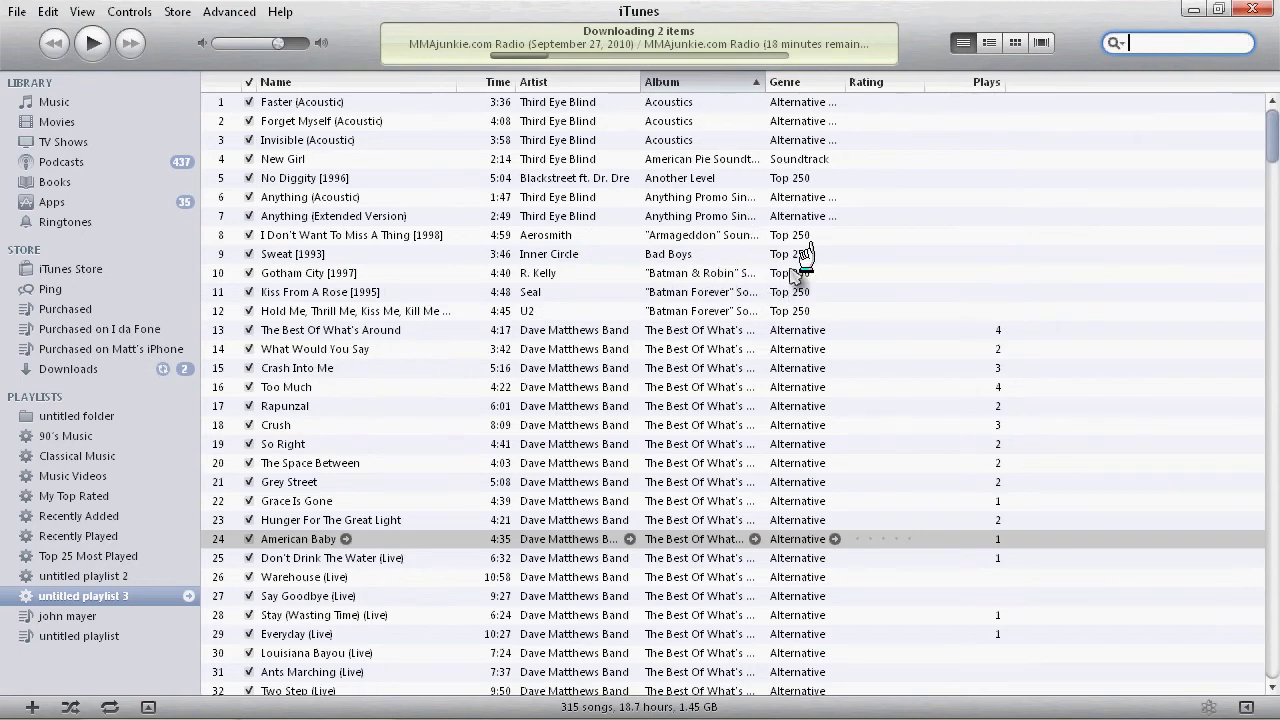
scroll(849, 233, down, 13)
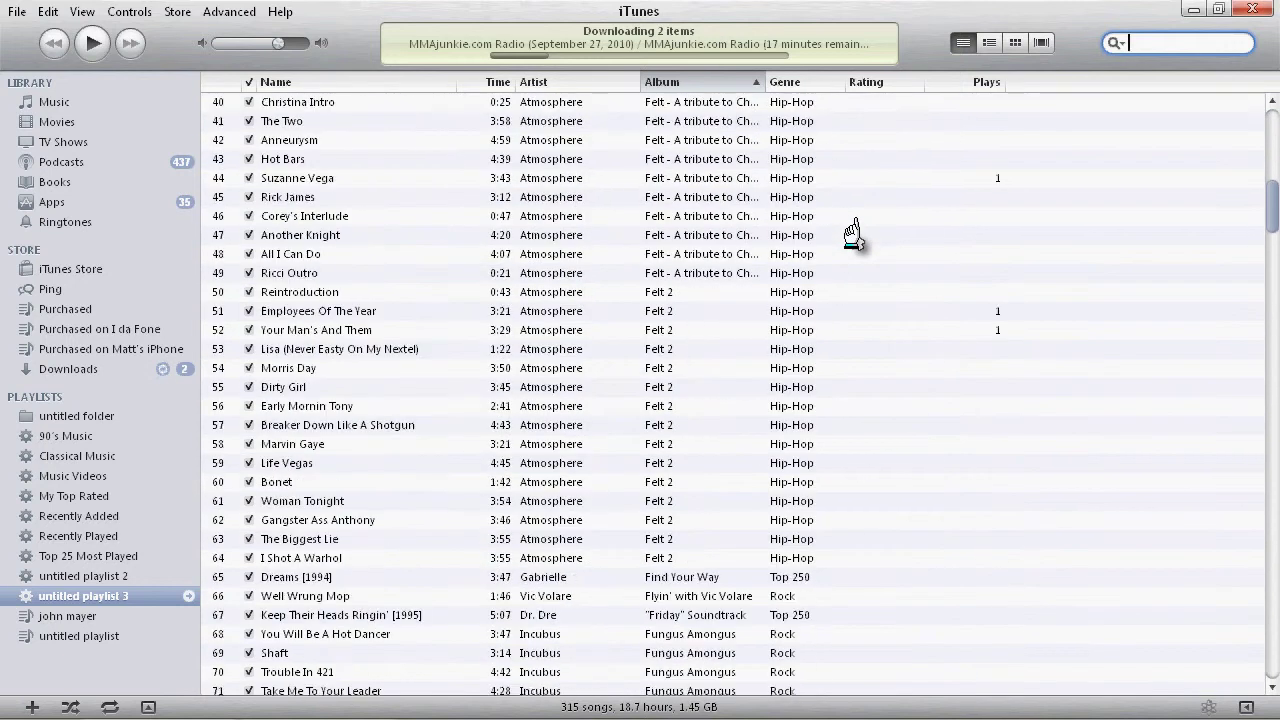
scroll(851, 233, down, 19)
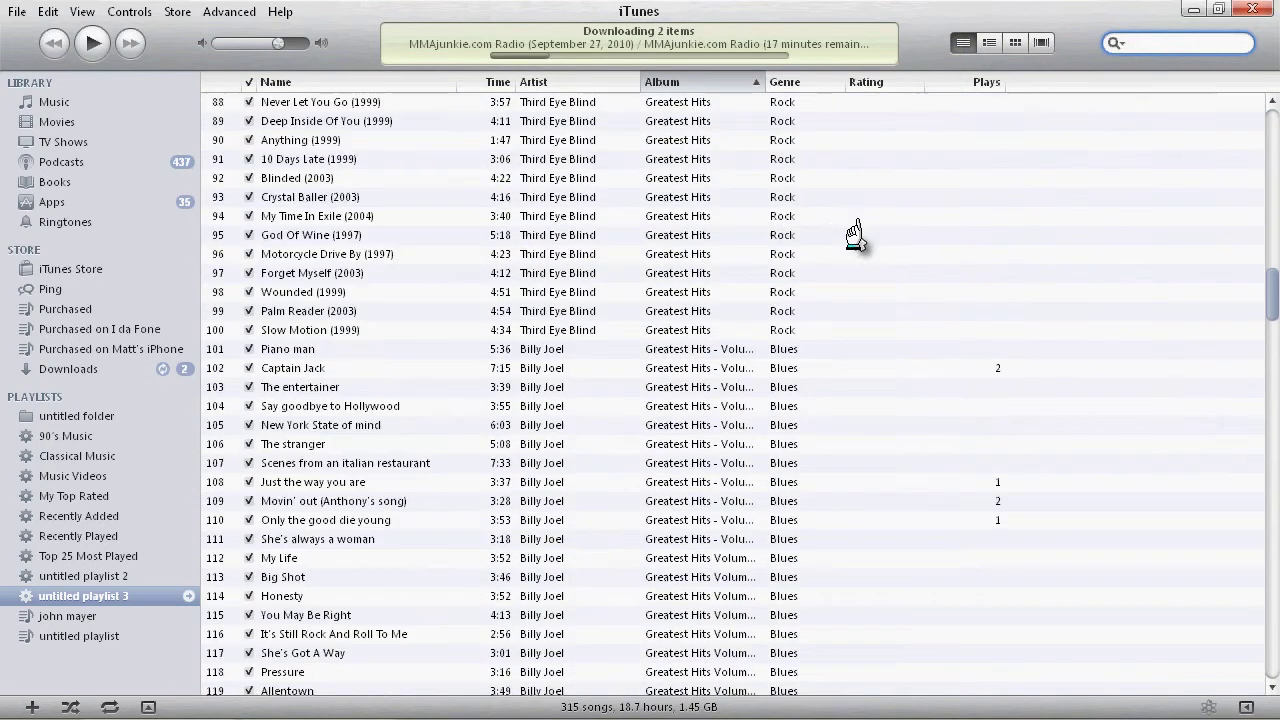
scroll(855, 235, down, 8)
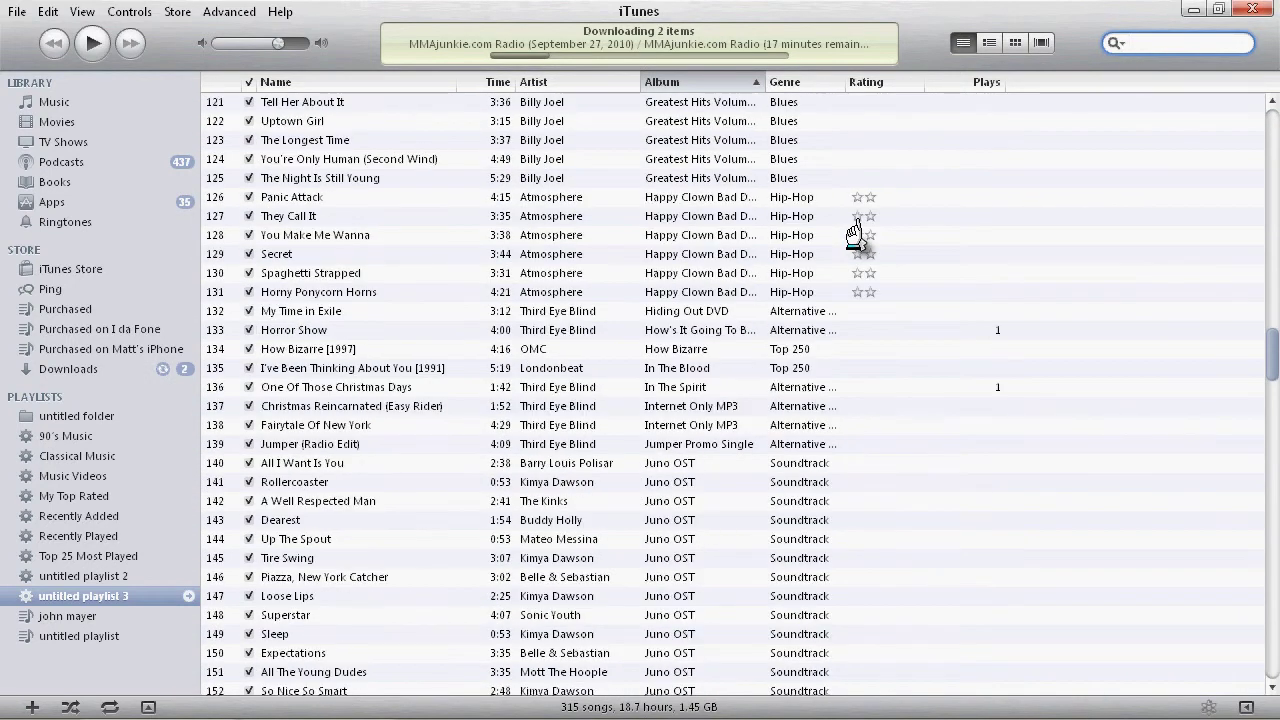
scroll(855, 235, down, 4)
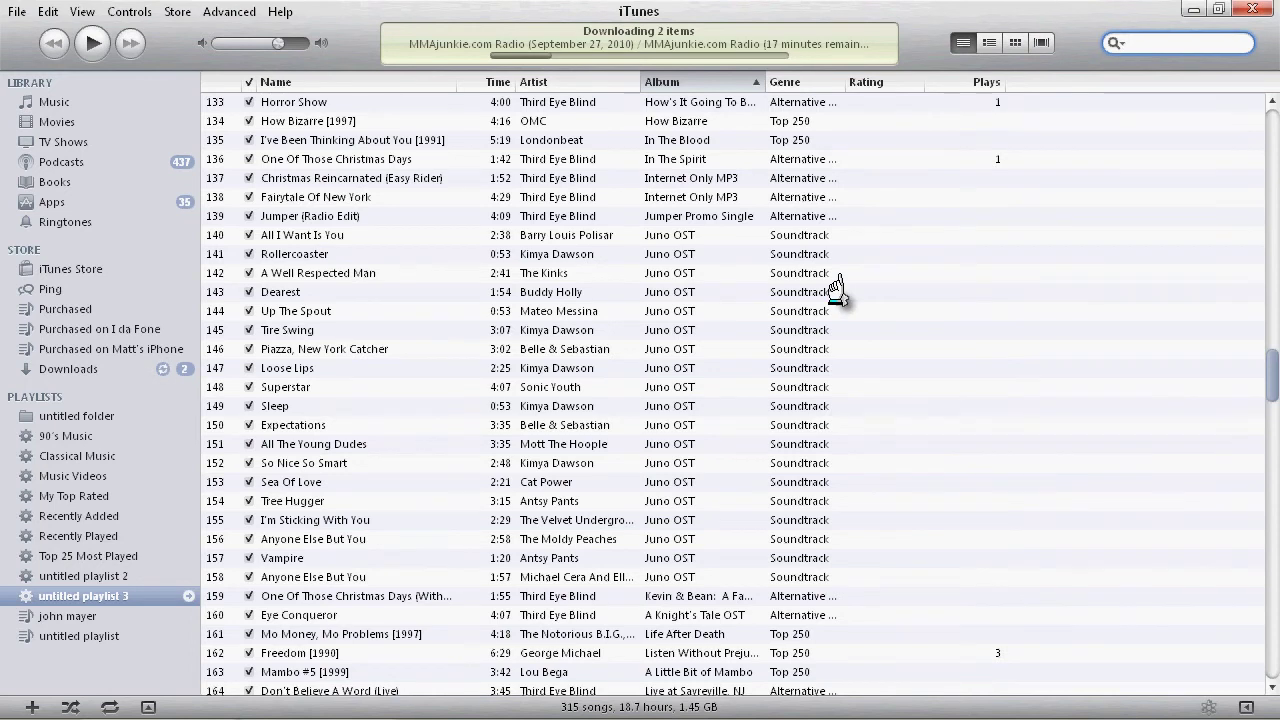
scroll(835, 289, down, 3)
scroll(835, 289, up, 4)
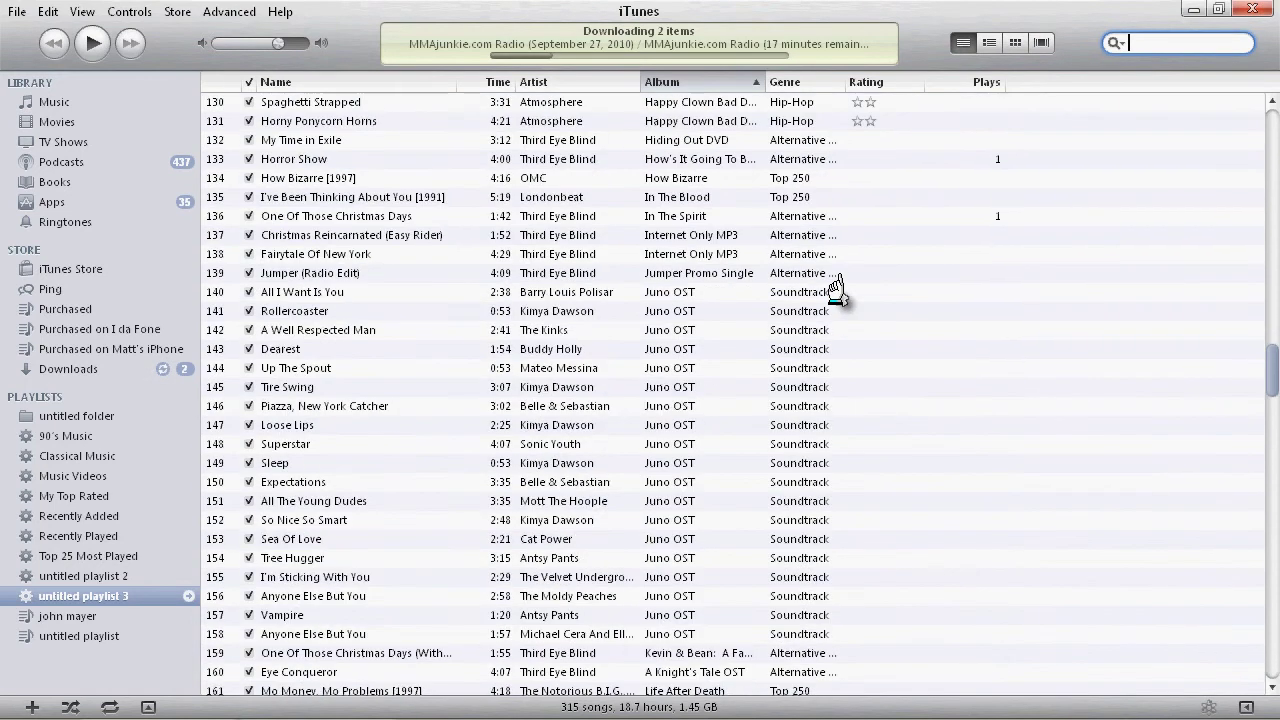
click(603, 253)
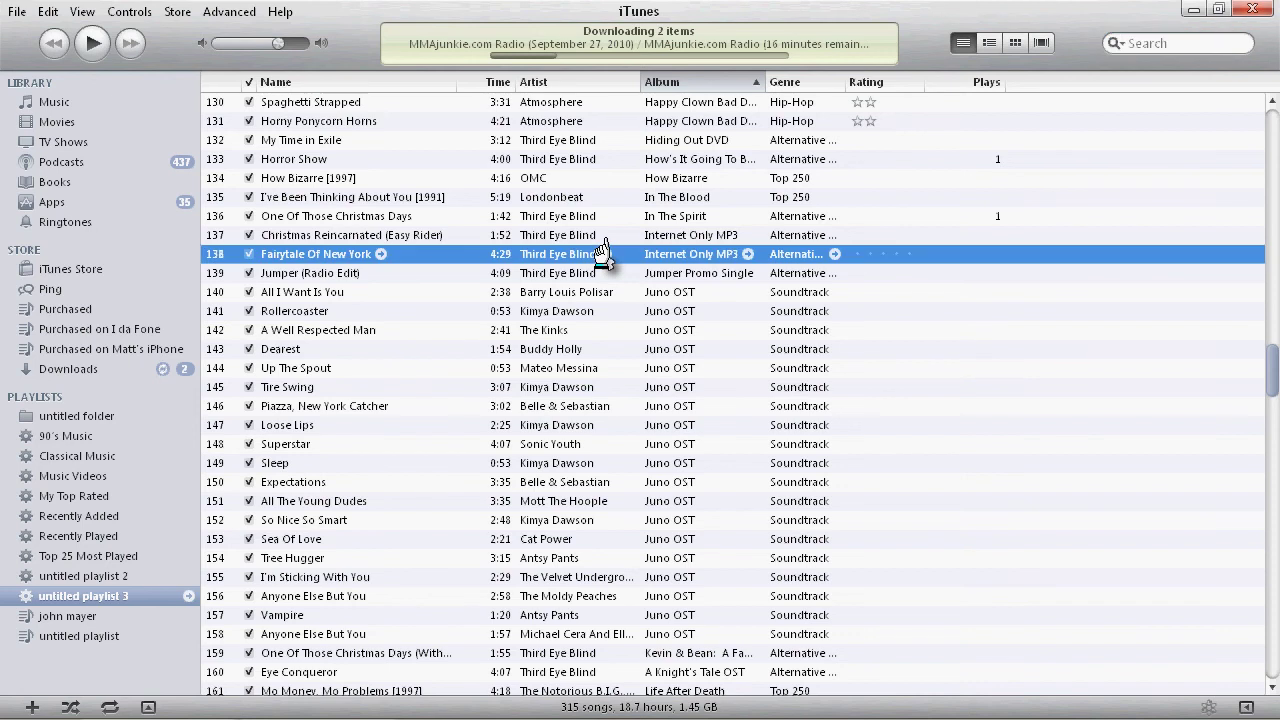
key(ctrl+a)
right_click(603, 253)
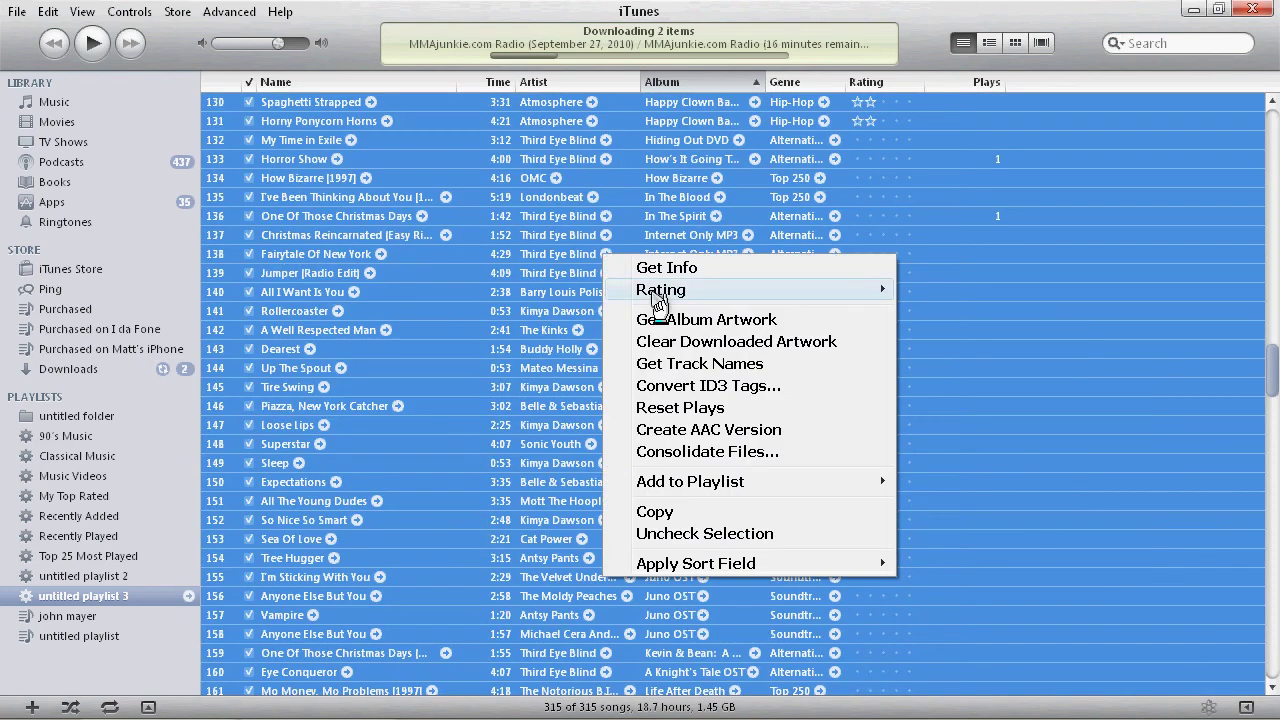
click(687, 266)
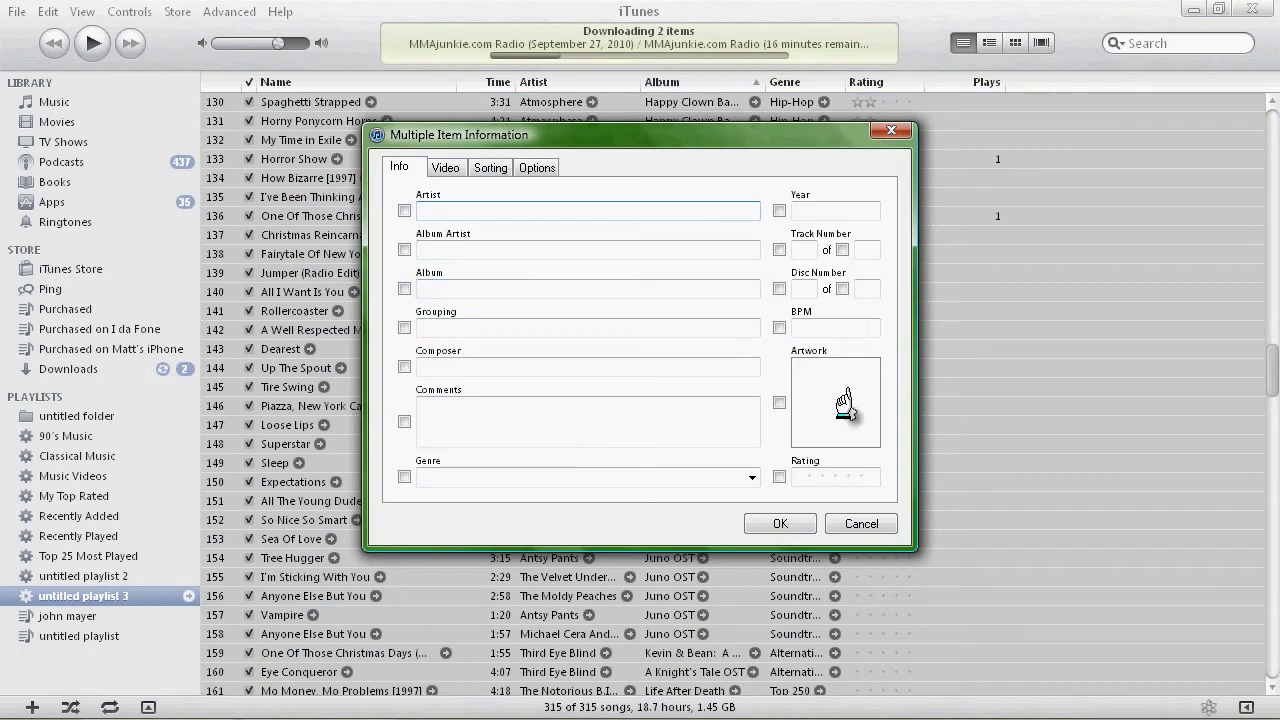
click(808, 394)
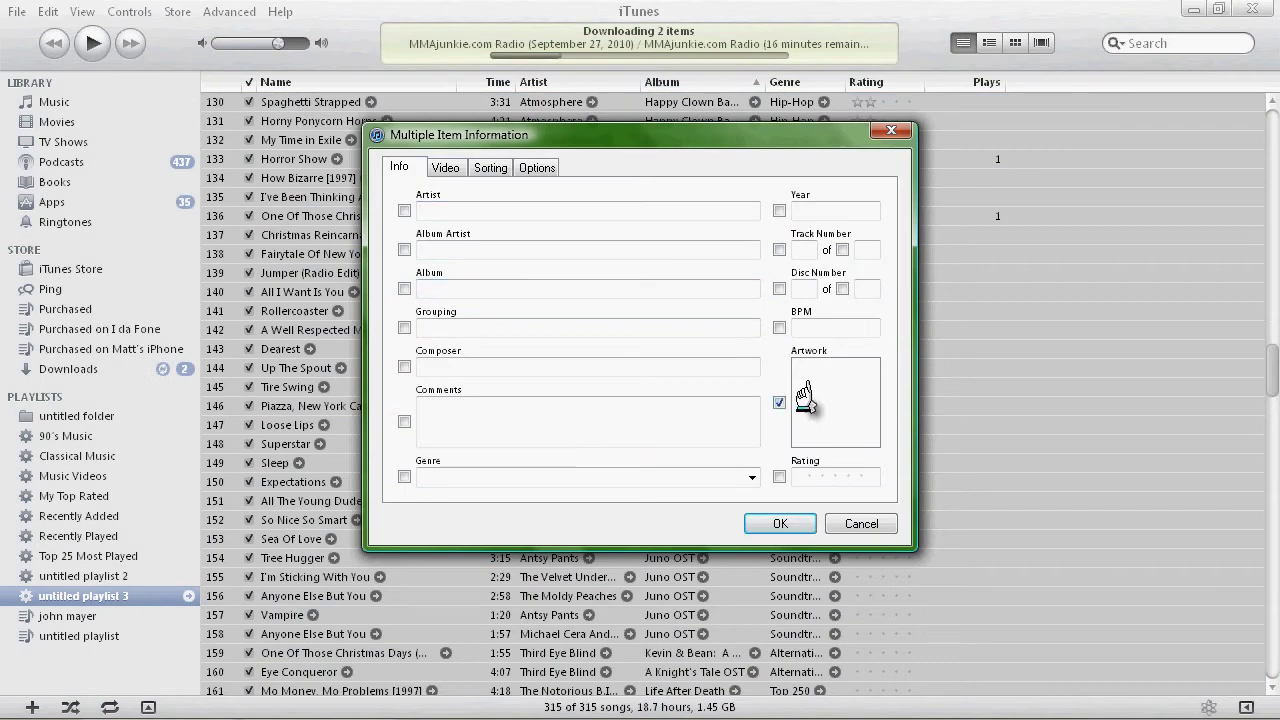
right_click(812, 390)
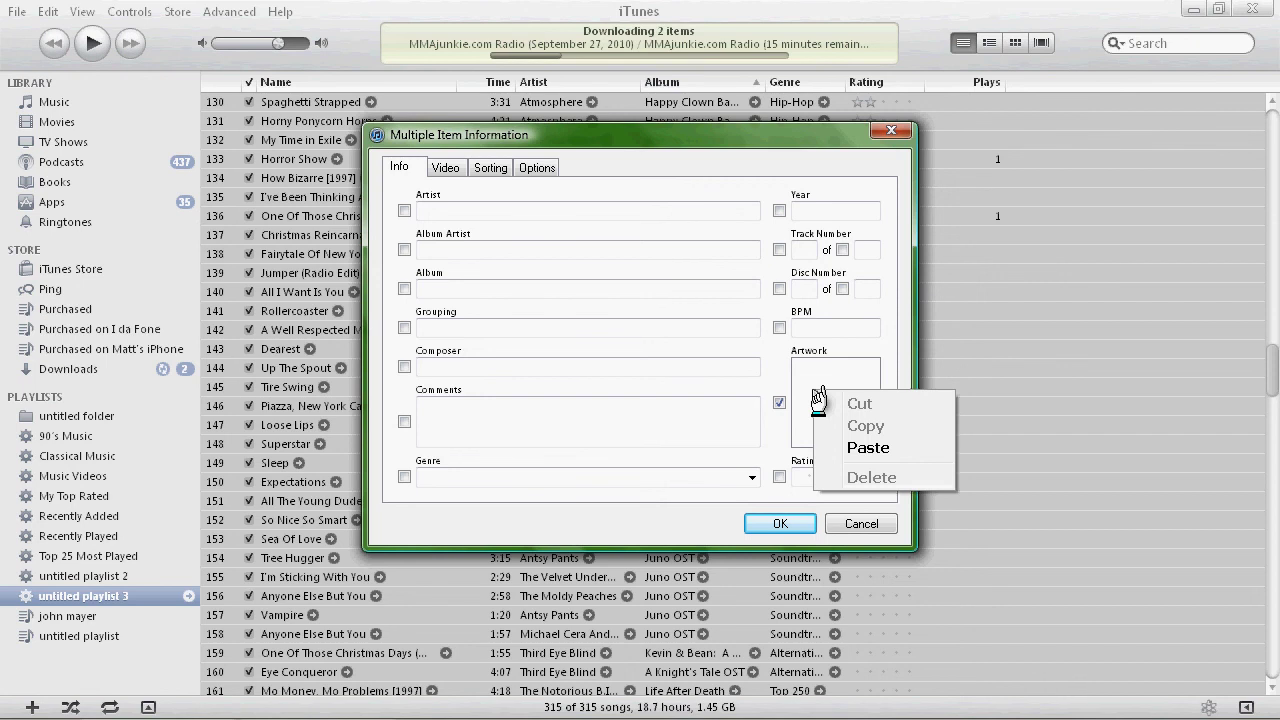
click(831, 524)
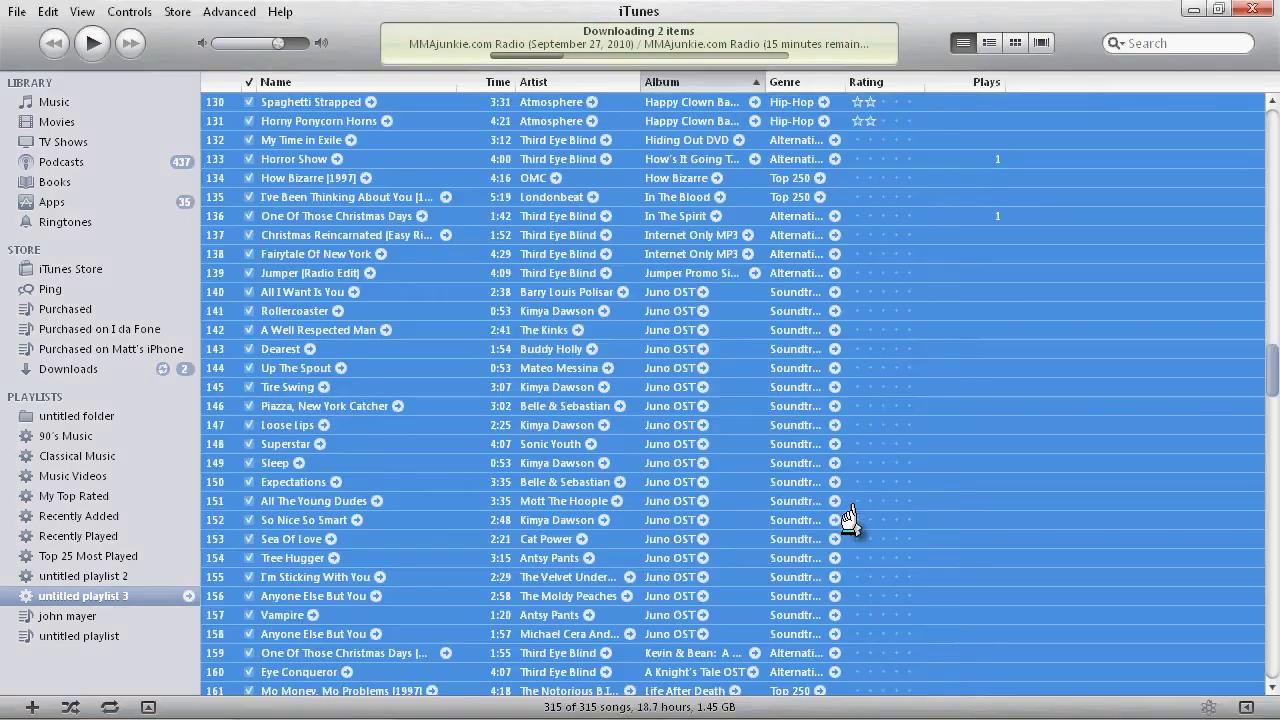
click(790, 405)
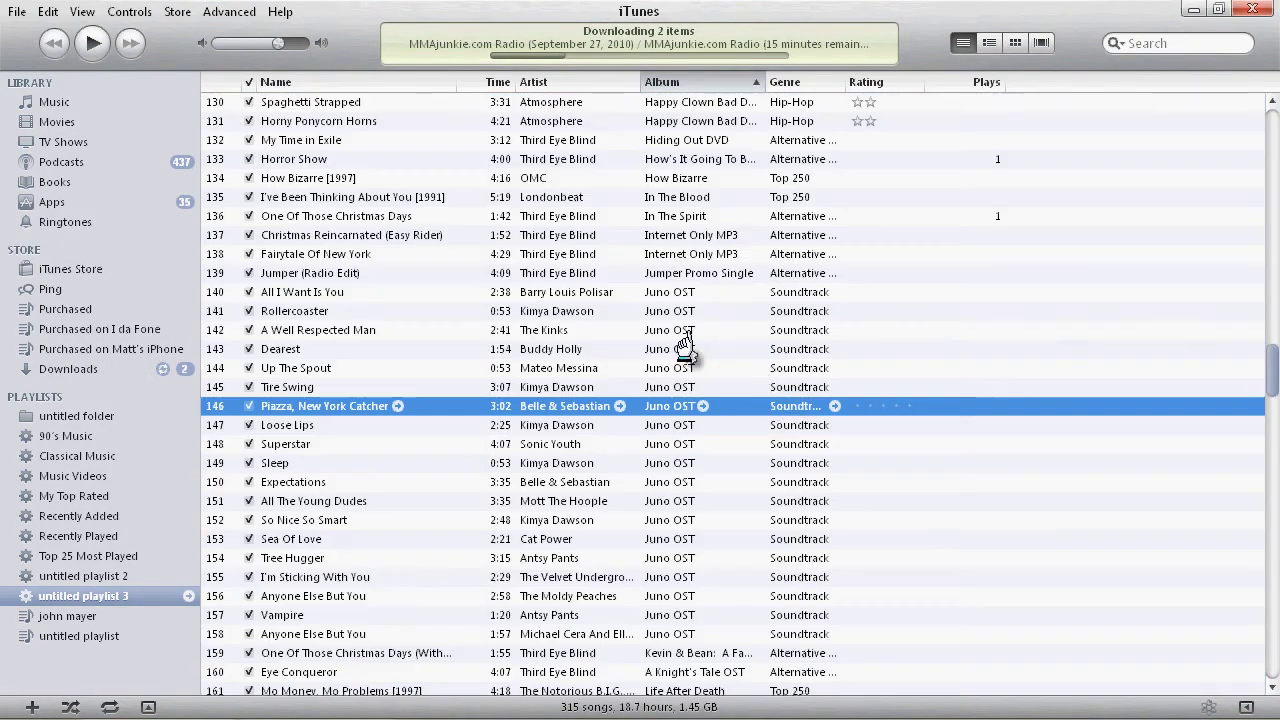